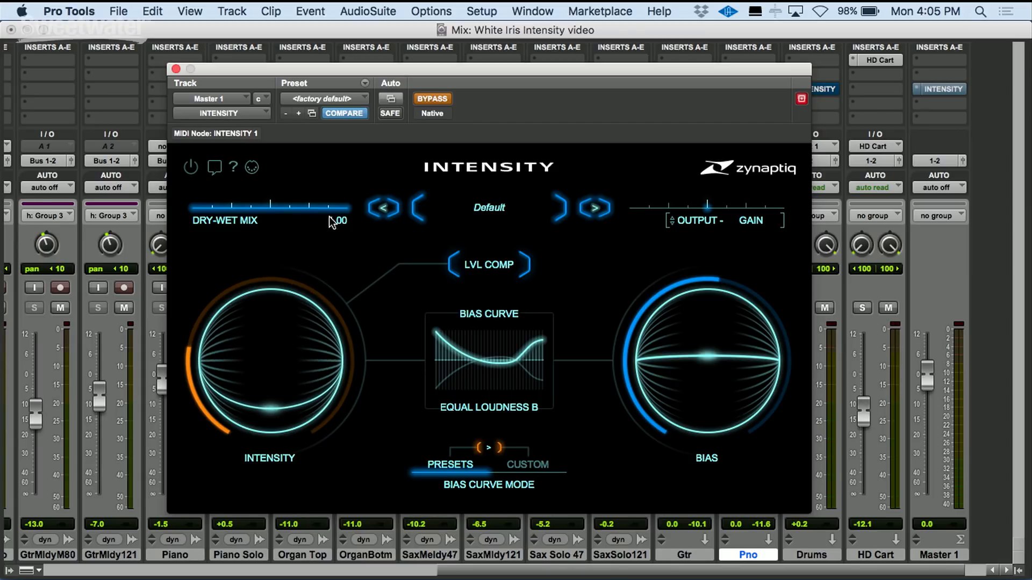
- Adjust the dry-wet mix and toggle level compensation off and back on
drag(345, 211, 301, 221)
click(498, 265)
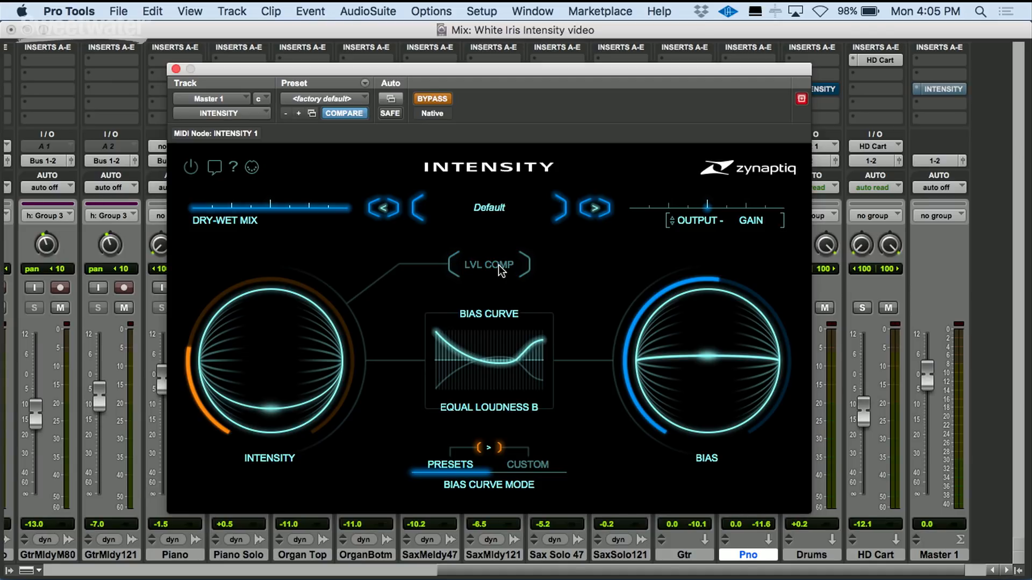
click(498, 266)
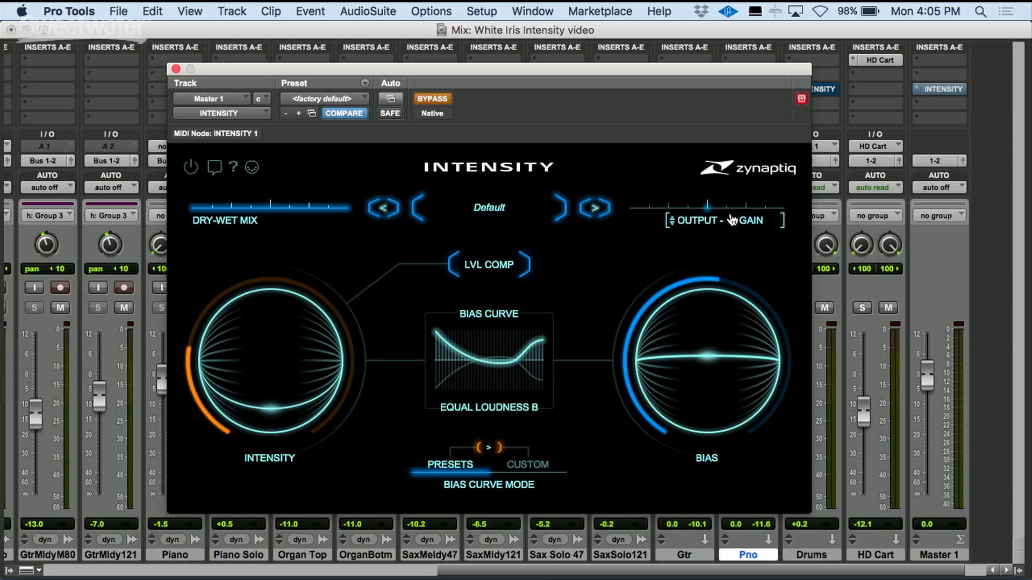
- Open the bias curve preset grid and preview the Presence, Smooth Bell and Equal Loudness A curves
mouse_move(716, 202)
click(493, 353)
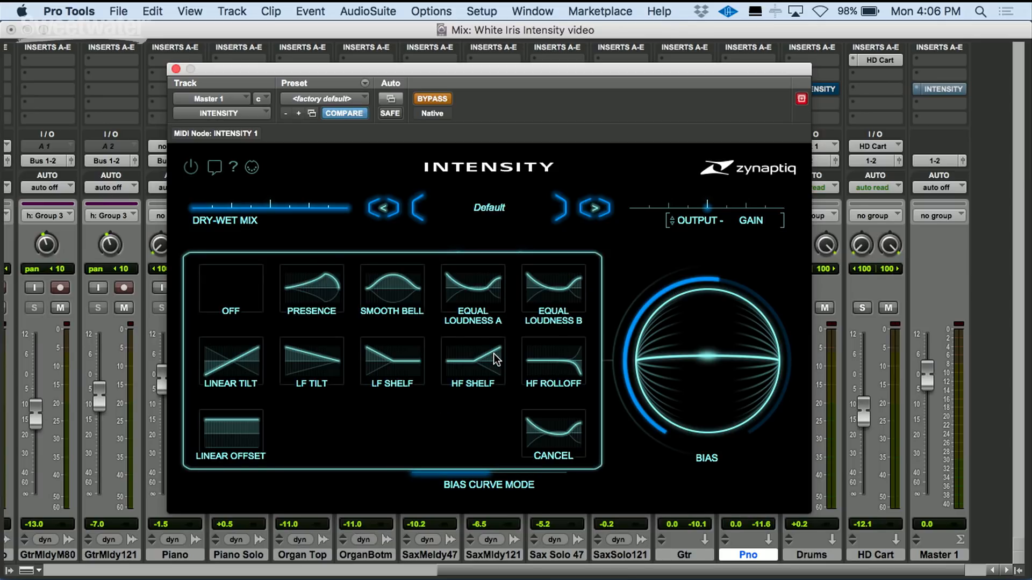
click(307, 292)
click(438, 328)
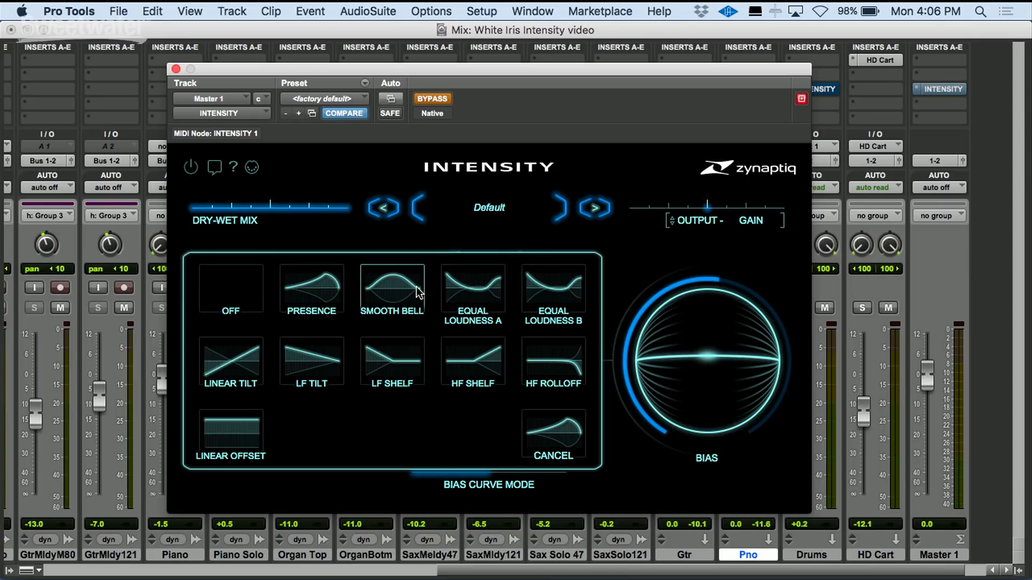
click(404, 286)
click(476, 340)
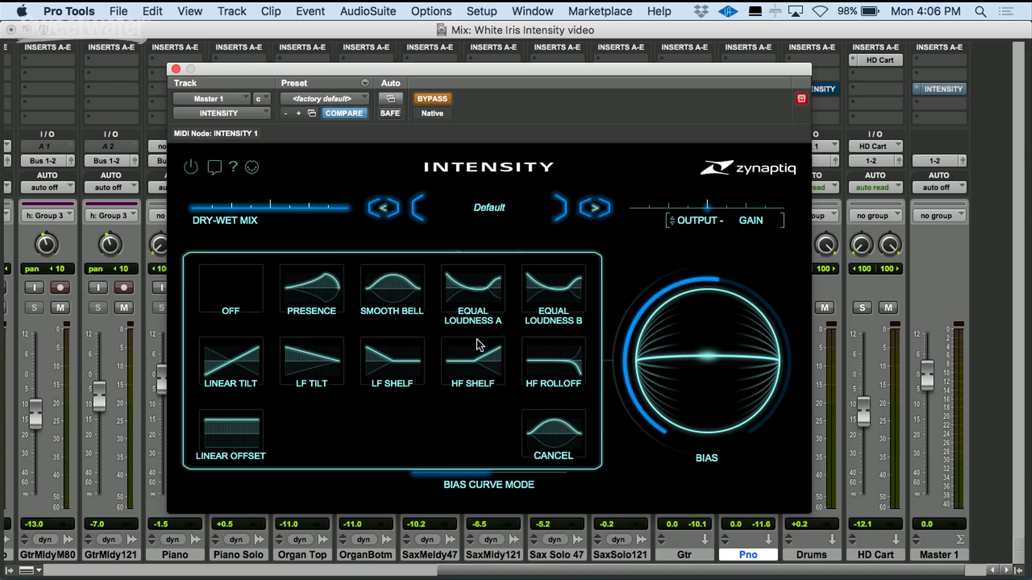
click(485, 282)
- Switch the bias curve mode to Custom and lower one frequency band to about -0.13
click(531, 464)
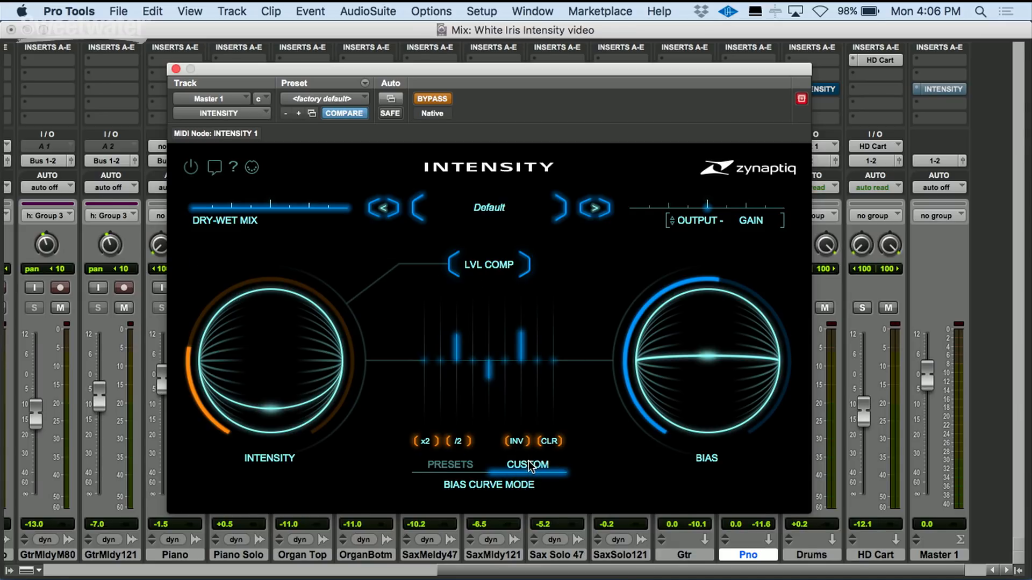
drag(500, 359, 517, 372)
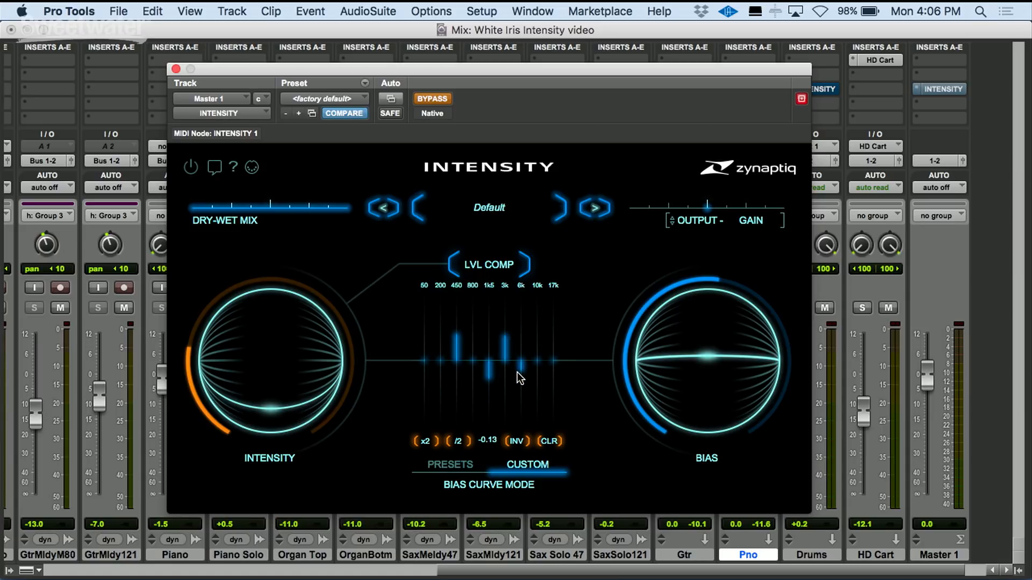
- Apply the x2, /2 and INV operations to the custom bias curve, then clear it
click(424, 442)
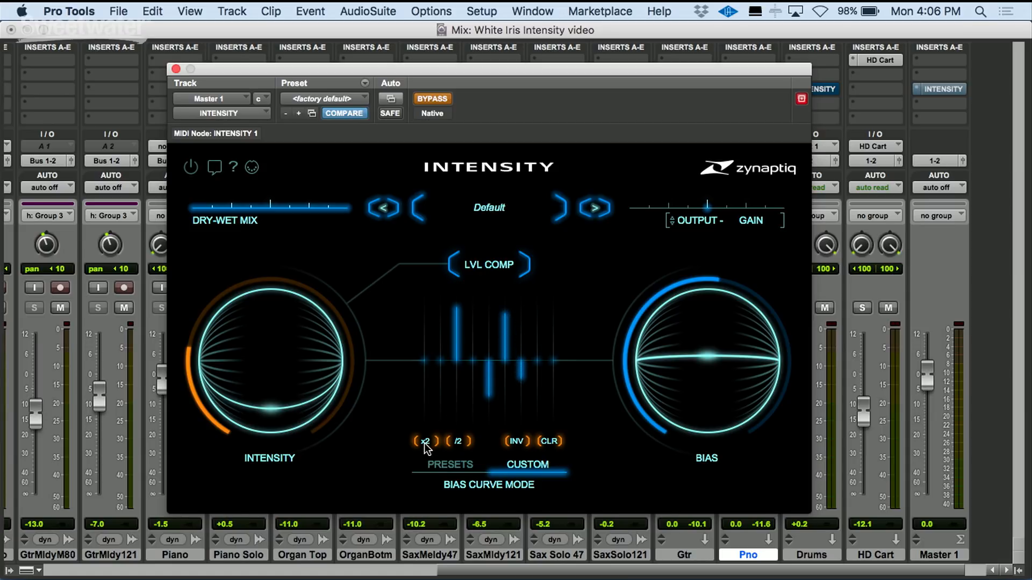
click(458, 441)
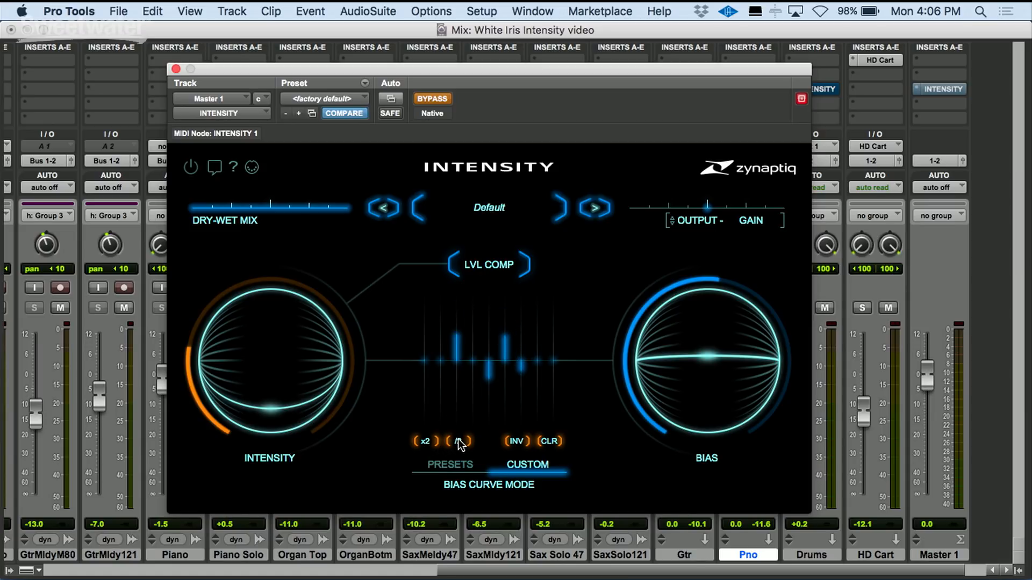
click(516, 442)
click(550, 441)
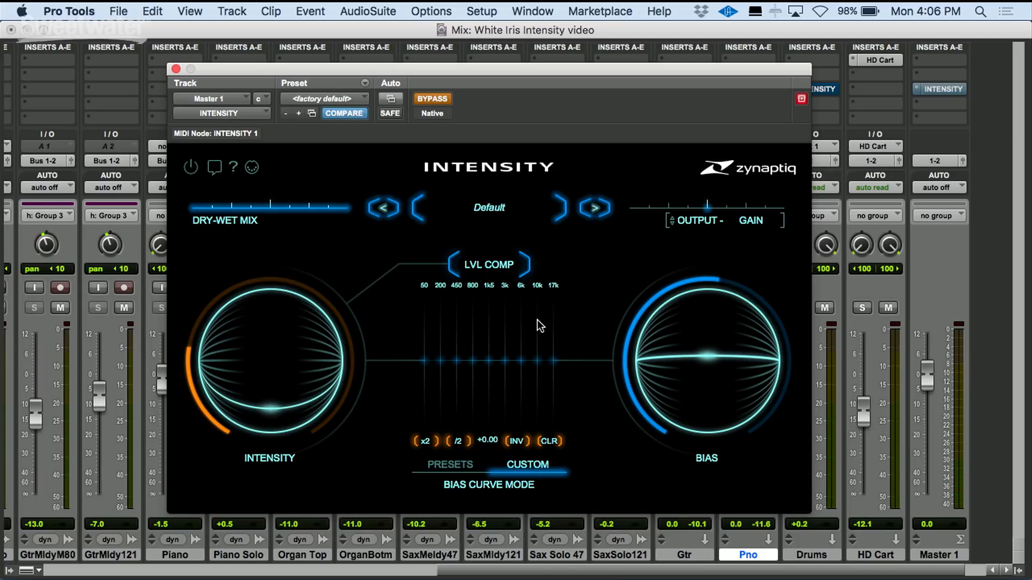
- Toggle the plugin power off and back on, and turn on tooltips
click(191, 168)
click(191, 169)
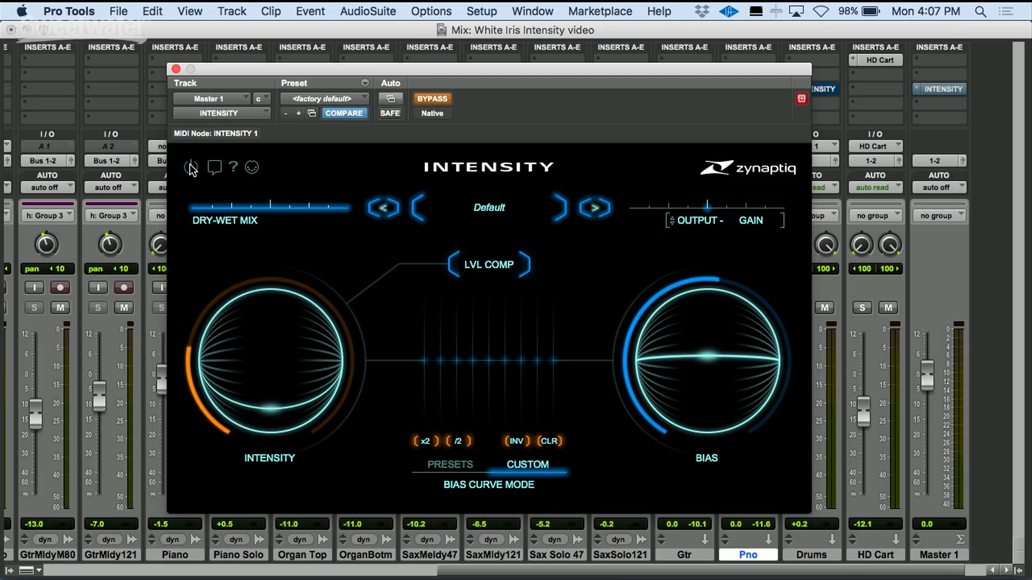
click(214, 168)
- Show the MIDI control widgets for all main parameters
mouse_move(233, 224)
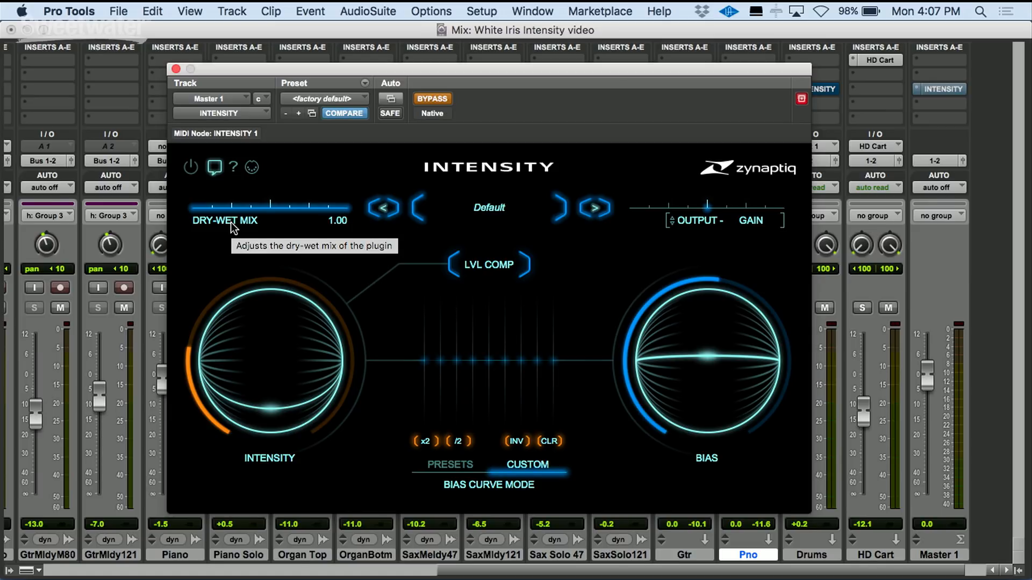
click(252, 168)
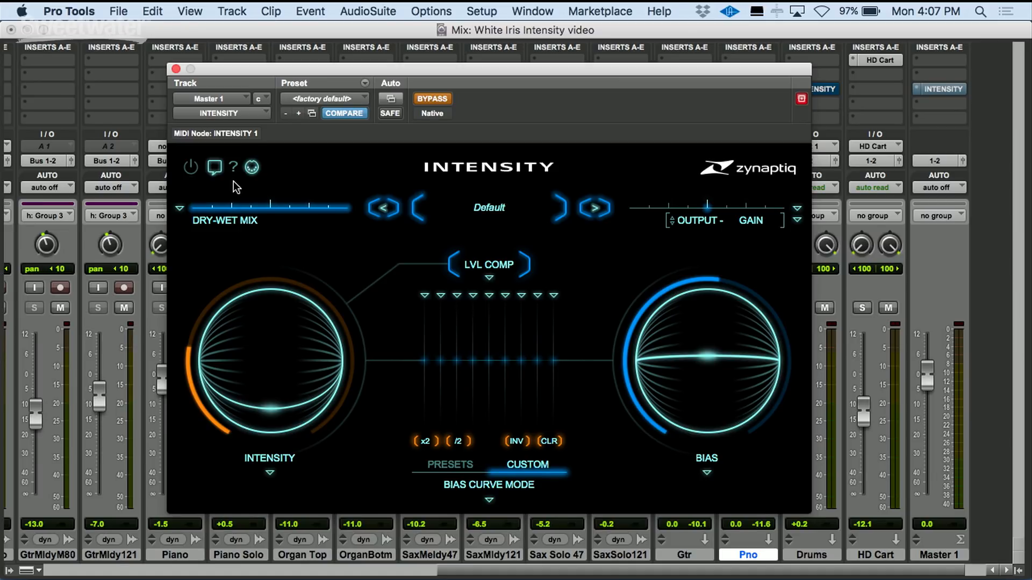
- Open the Dry-Wet Mix MIDI & Automation Settings and close them again
click(180, 209)
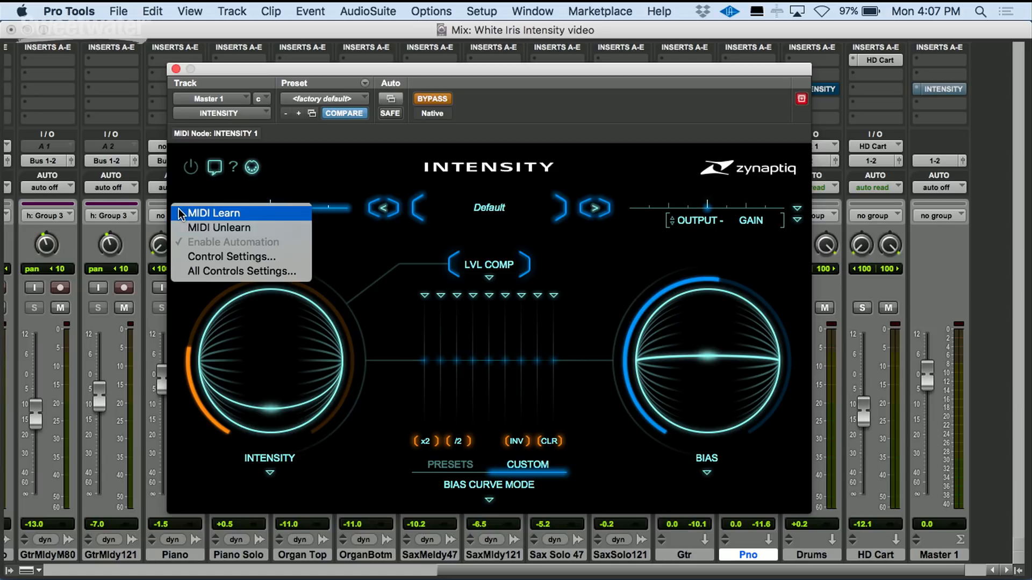
click(220, 258)
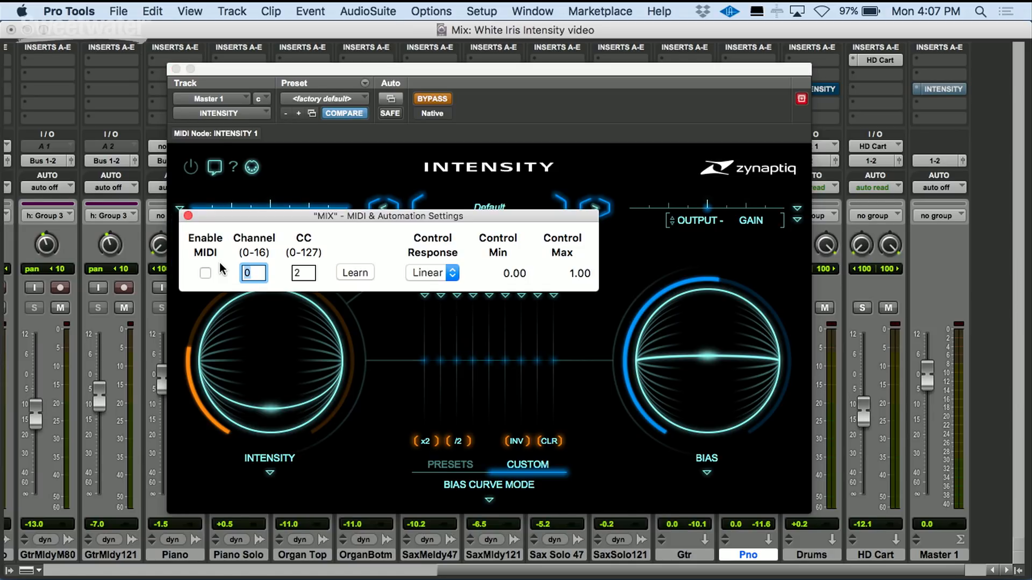
click(187, 216)
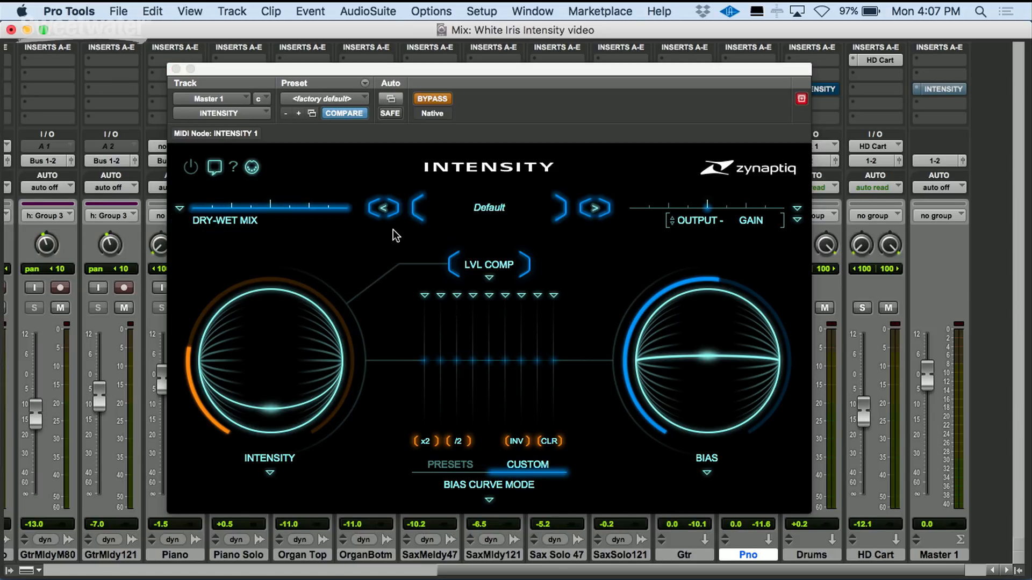
- Load the factory preset 01 Just Slightly Better - Warm
click(489, 209)
mouse_move(533, 217)
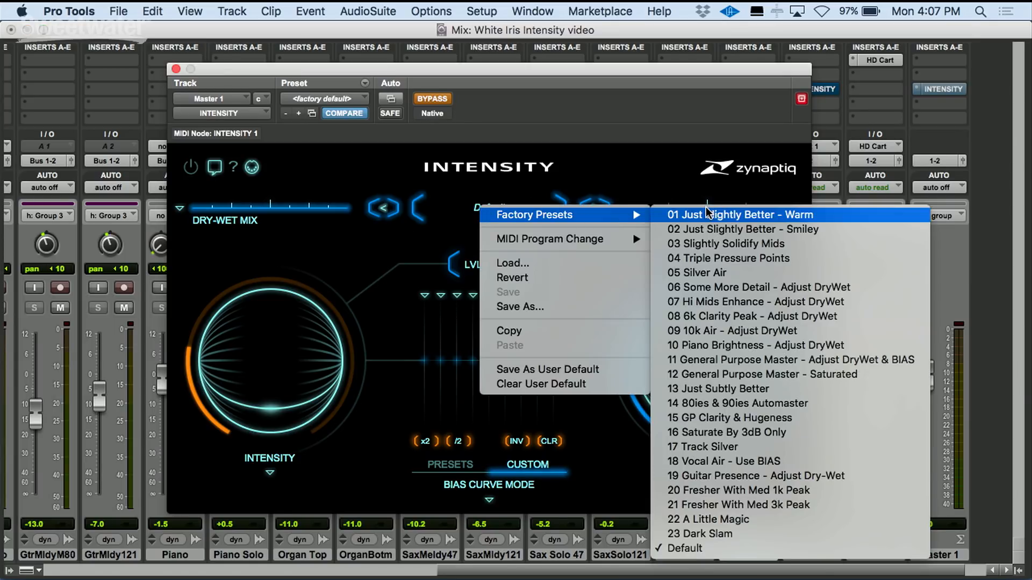
click(671, 215)
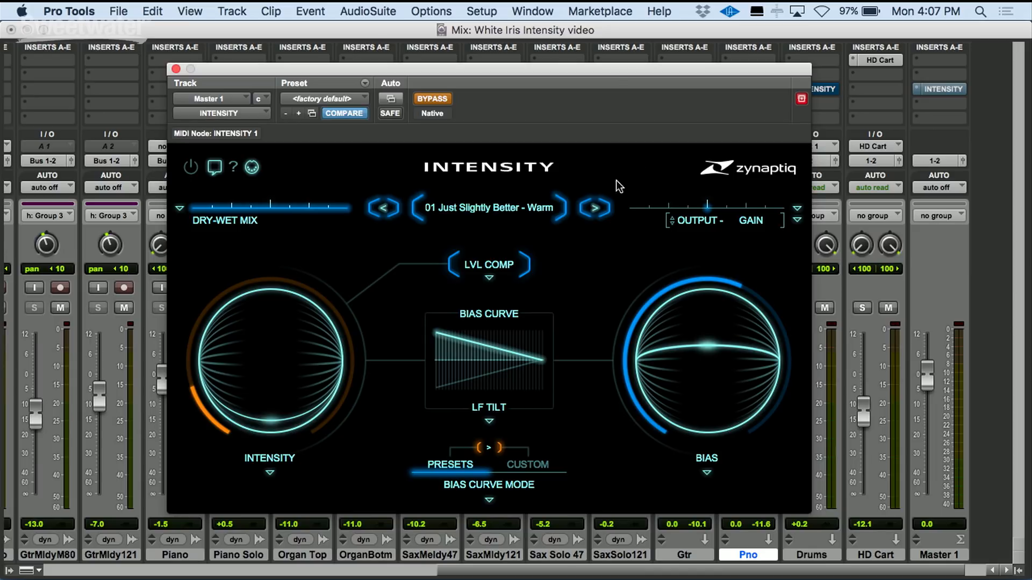
- Step forward and backward through the factory presets, returning to 01 Just Slightly Better - Warm
click(591, 212)
click(591, 211)
click(592, 211)
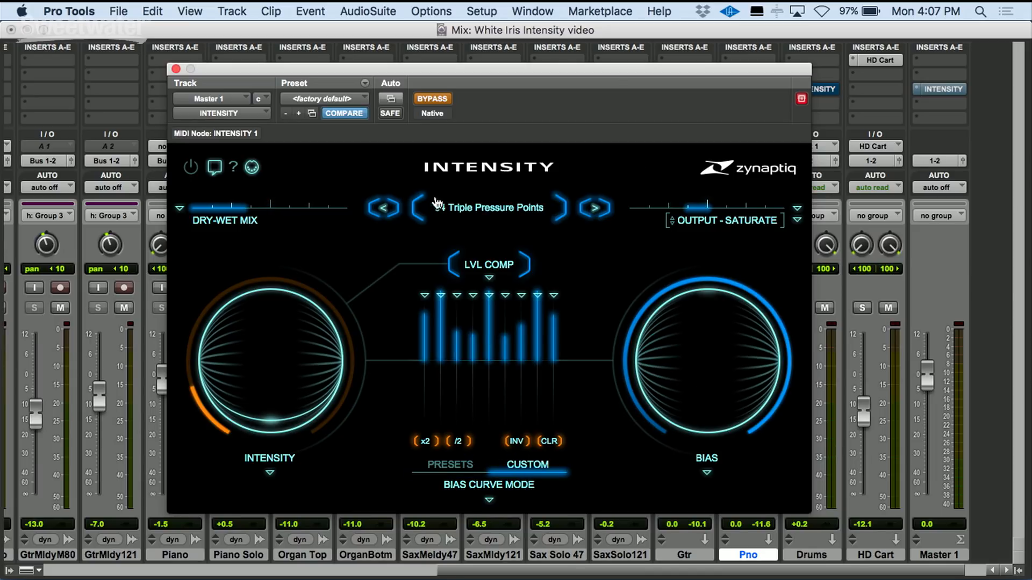
click(383, 210)
click(383, 209)
click(383, 209)
click(383, 210)
click(383, 209)
click(383, 209)
click(382, 208)
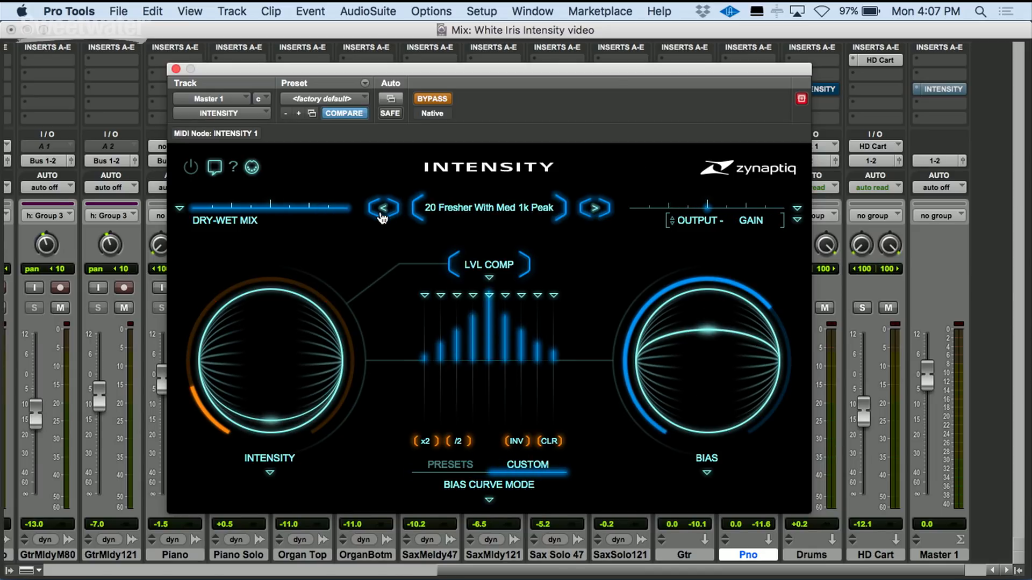
click(595, 208)
click(594, 208)
click(594, 208)
click(594, 208)
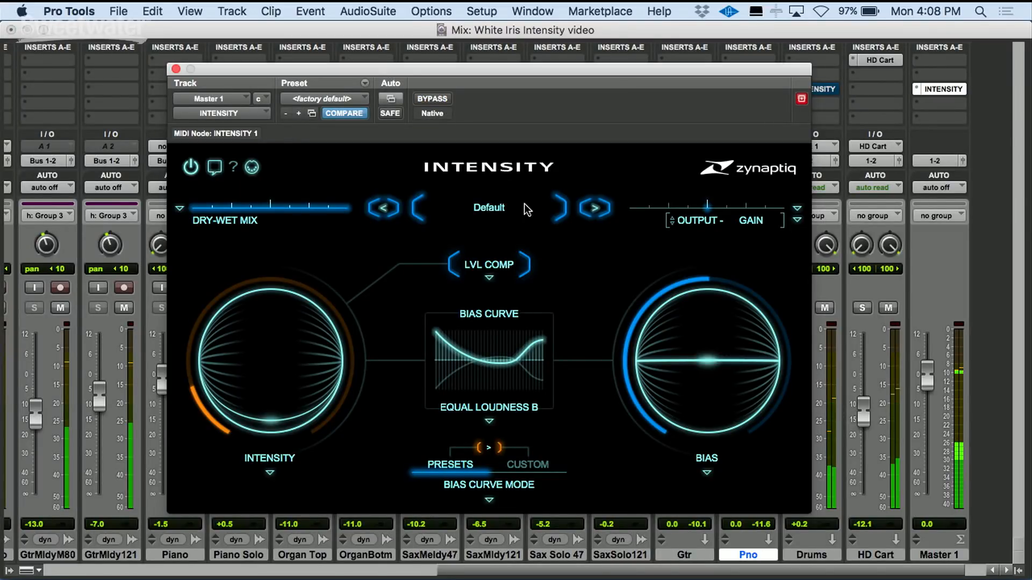
click(594, 208)
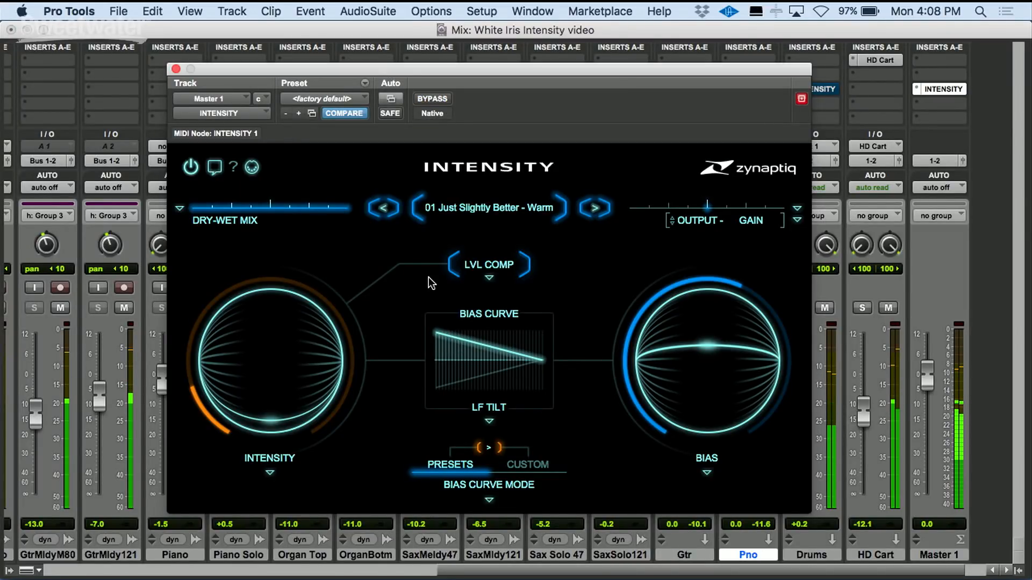
- Raise Intensity to +0.48 and reduce the dry-wet mix
mouse_move(308, 386)
drag(272, 418, 279, 345)
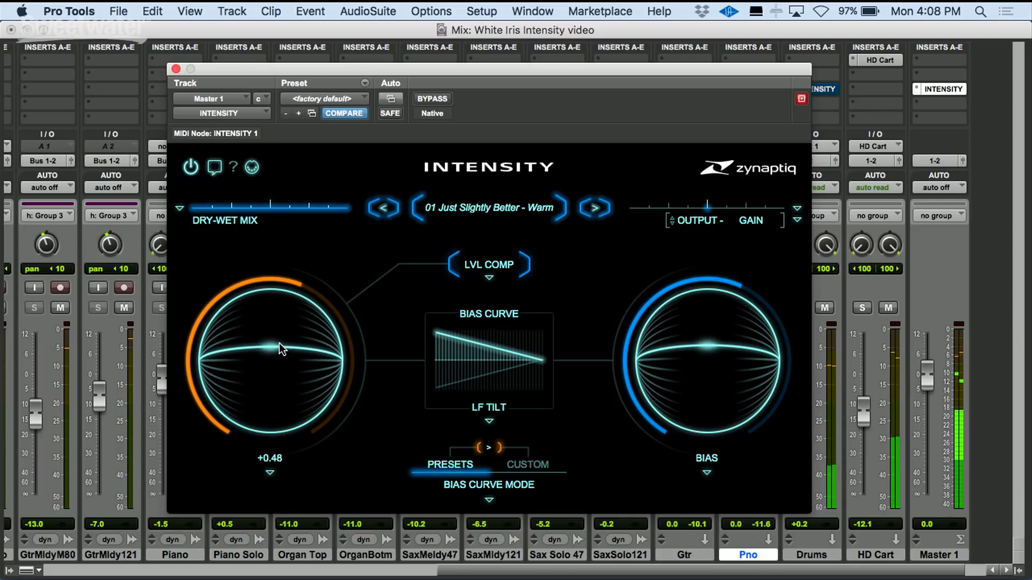
mouse_move(342, 217)
drag(342, 217, 260, 212)
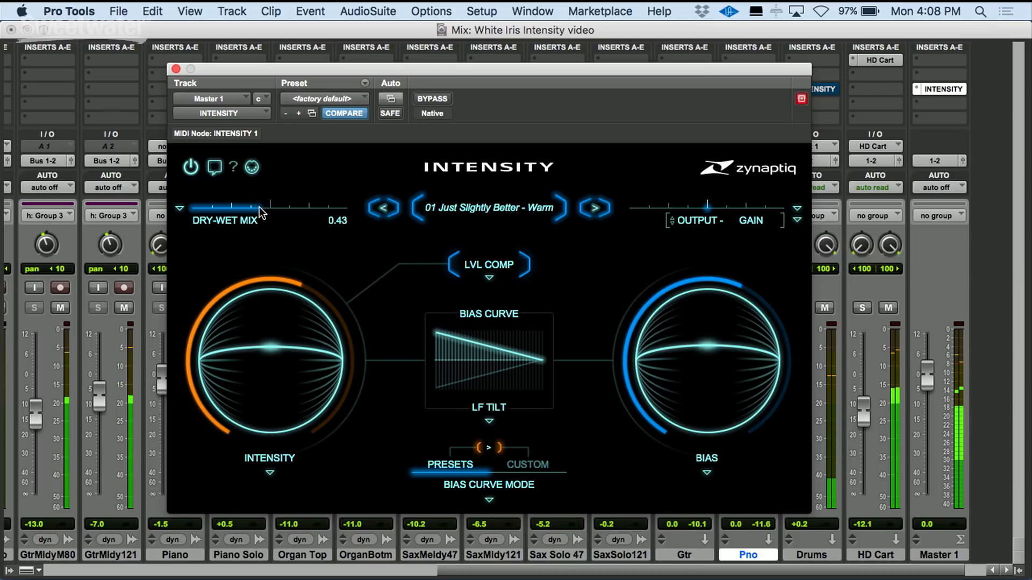
- Load preset 02 Just Slightly Better - Smiley and raise Intensity to +0.38
click(595, 208)
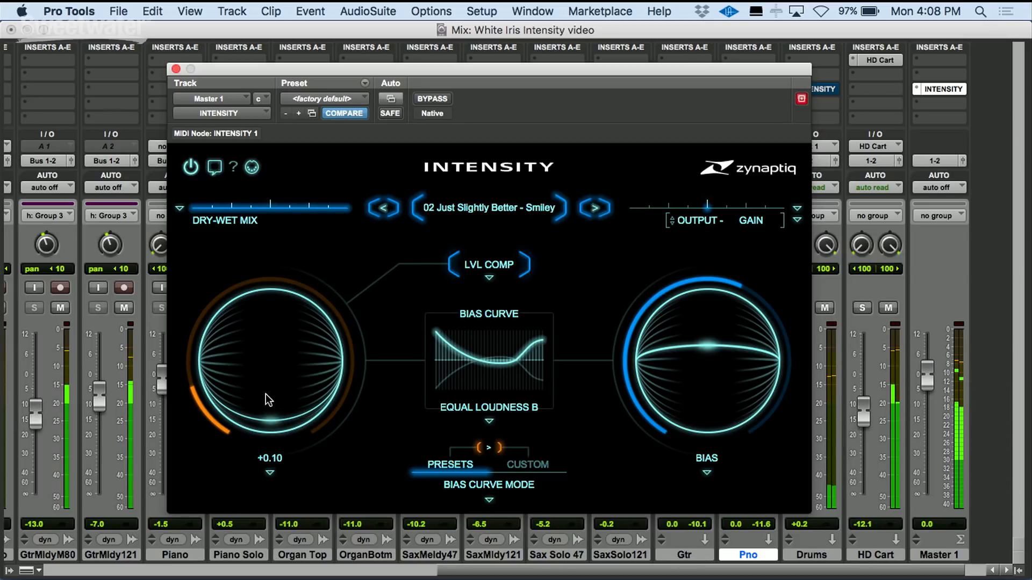
drag(266, 421, 269, 364)
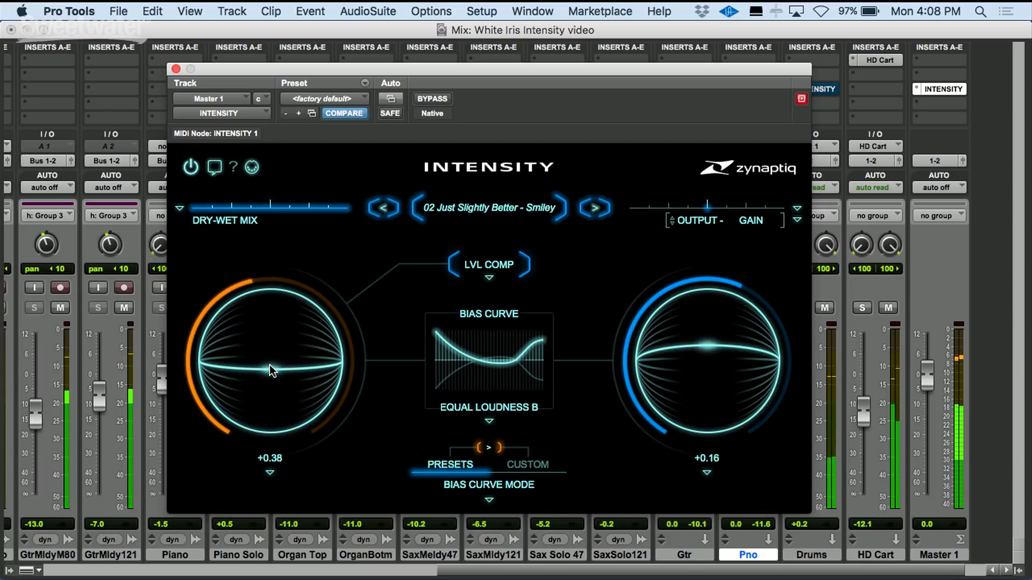
- Reduce the dry-wet mix and toggle the plugin bypass on and off twice to compare
drag(337, 209, 255, 210)
click(434, 96)
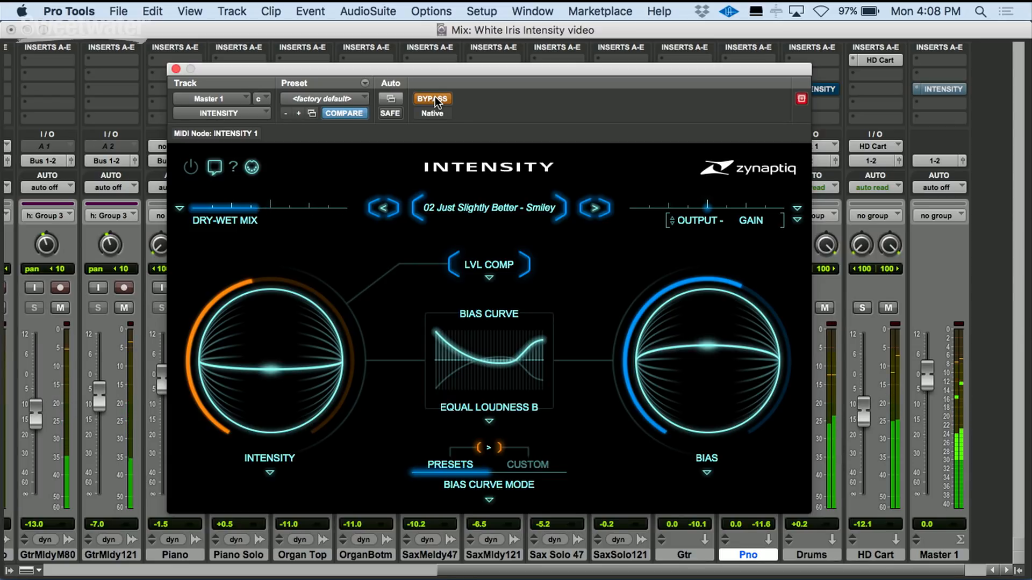
click(434, 98)
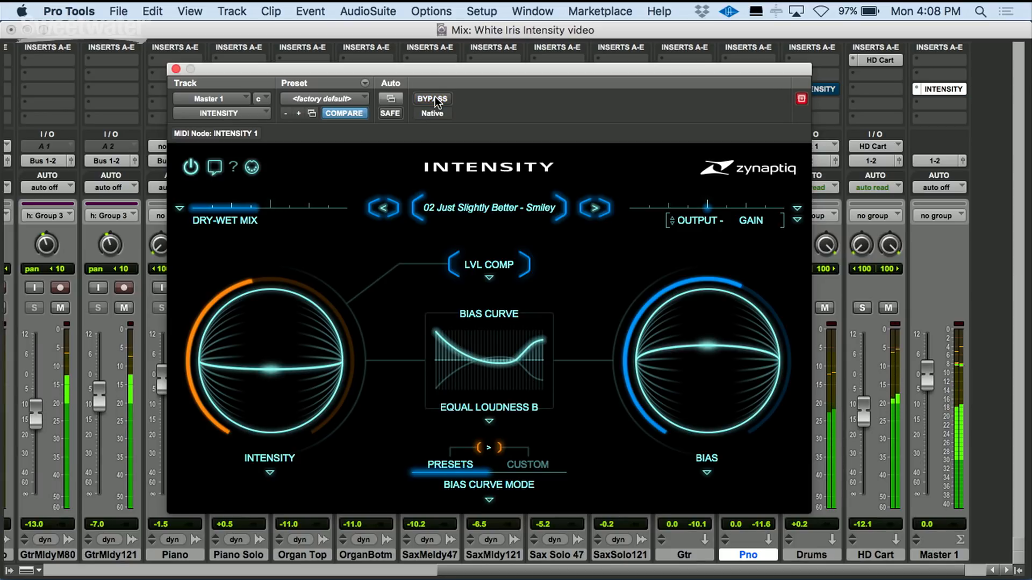
click(434, 99)
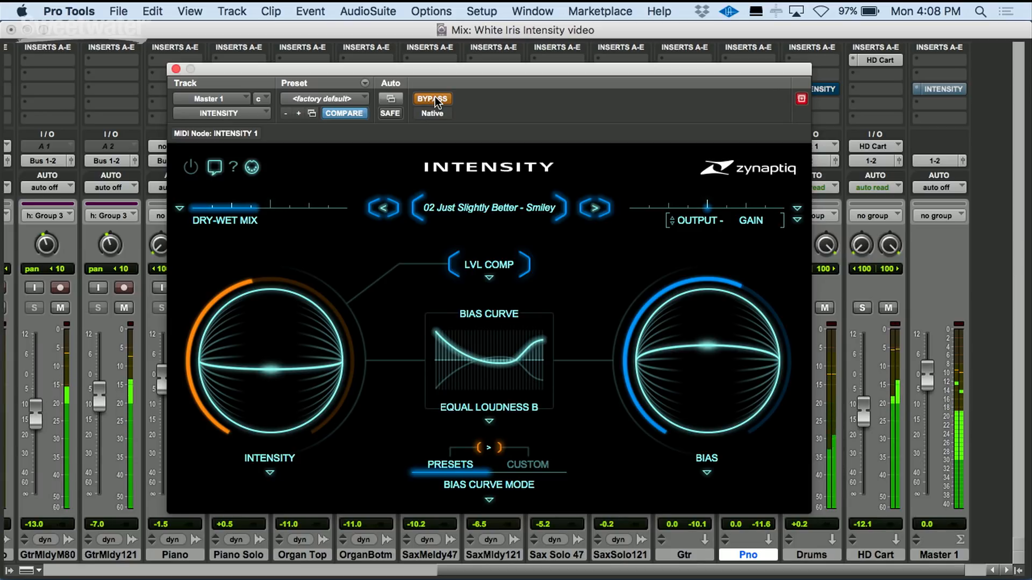
click(434, 98)
- Load preset 03 Slightly Solidify Mids and raise Intensity to +0.56
click(595, 208)
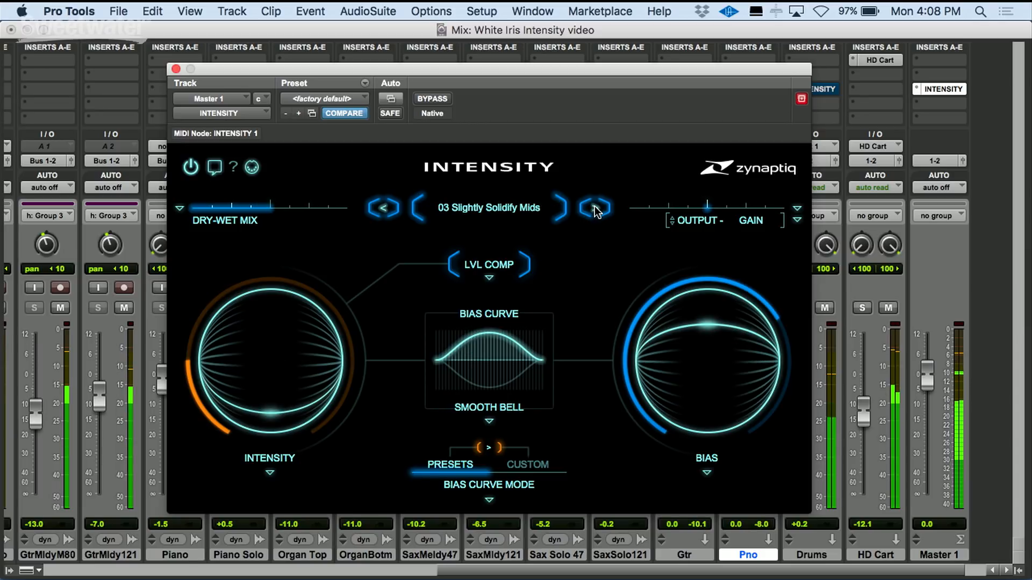
mouse_move(278, 356)
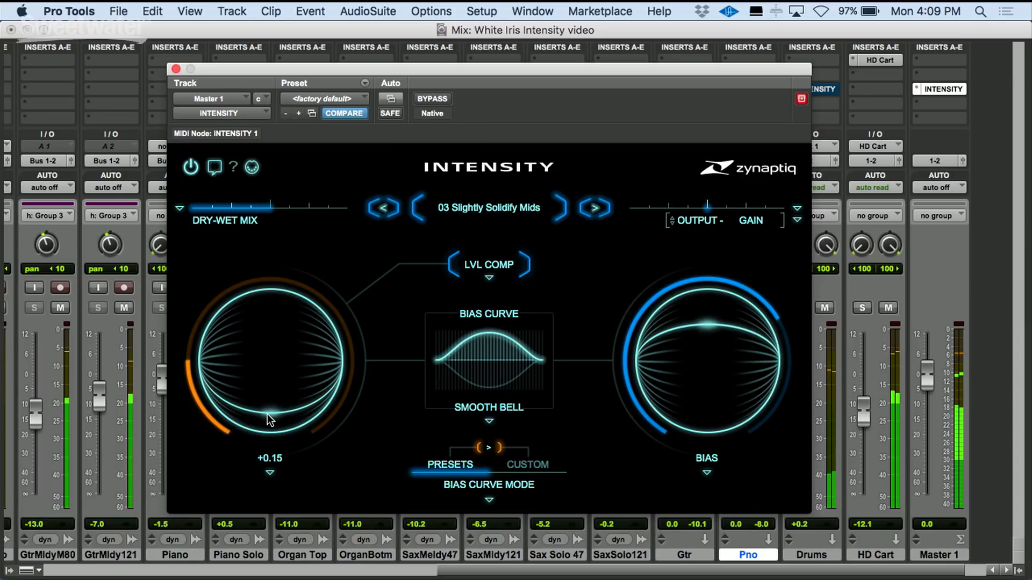
drag(271, 412, 282, 336)
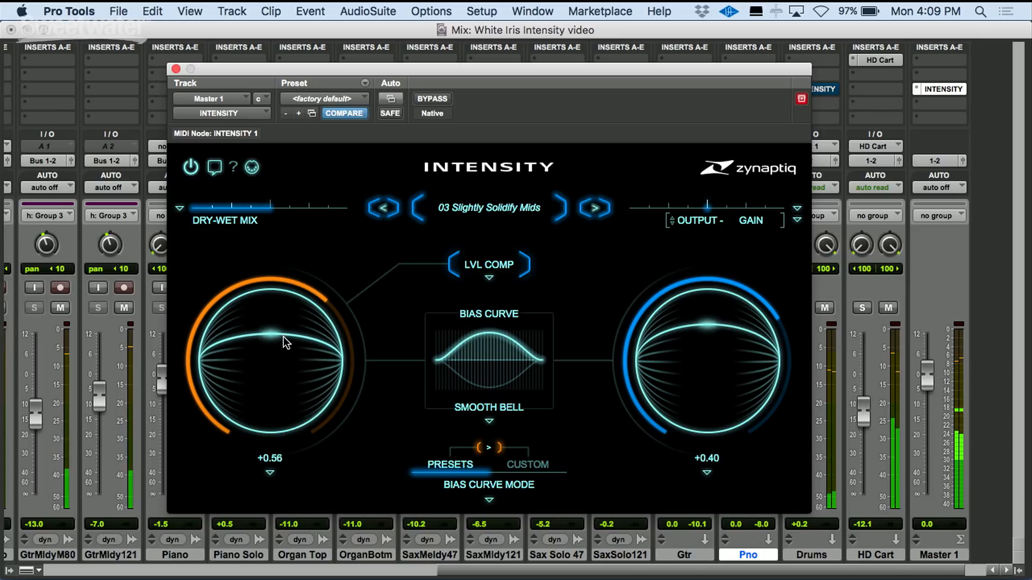
- Toggle the plugin bypass on and off to compare the processed sound
click(432, 99)
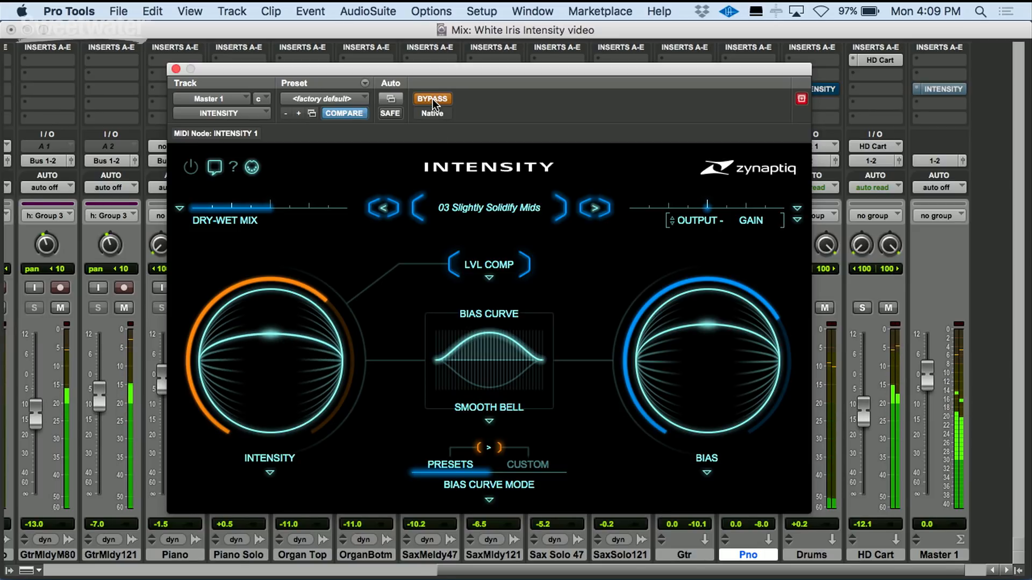
click(432, 99)
- Load preset 04 Triple Pressure Points and raise Intensity to +0.52
click(595, 210)
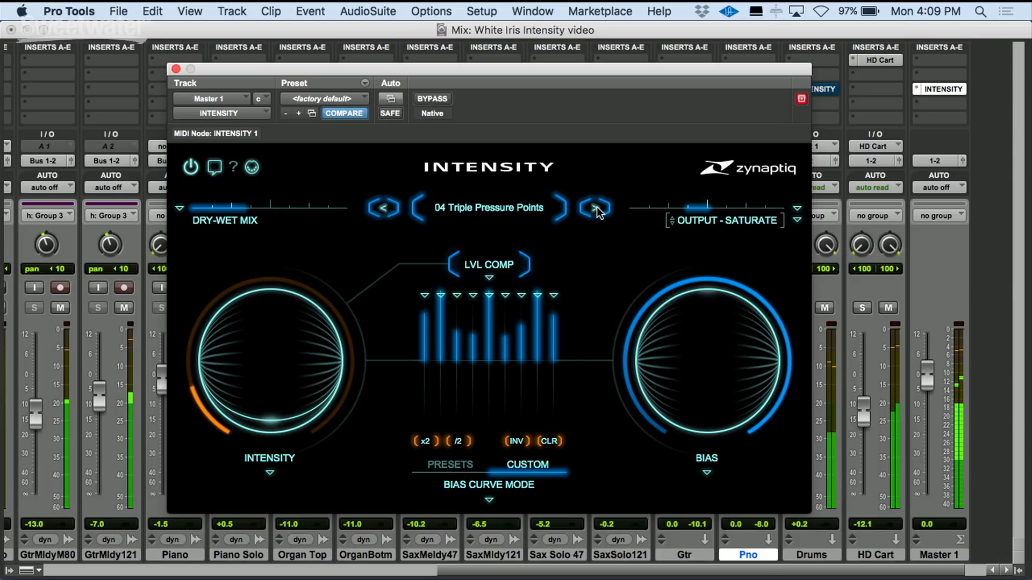
drag(266, 412, 278, 334)
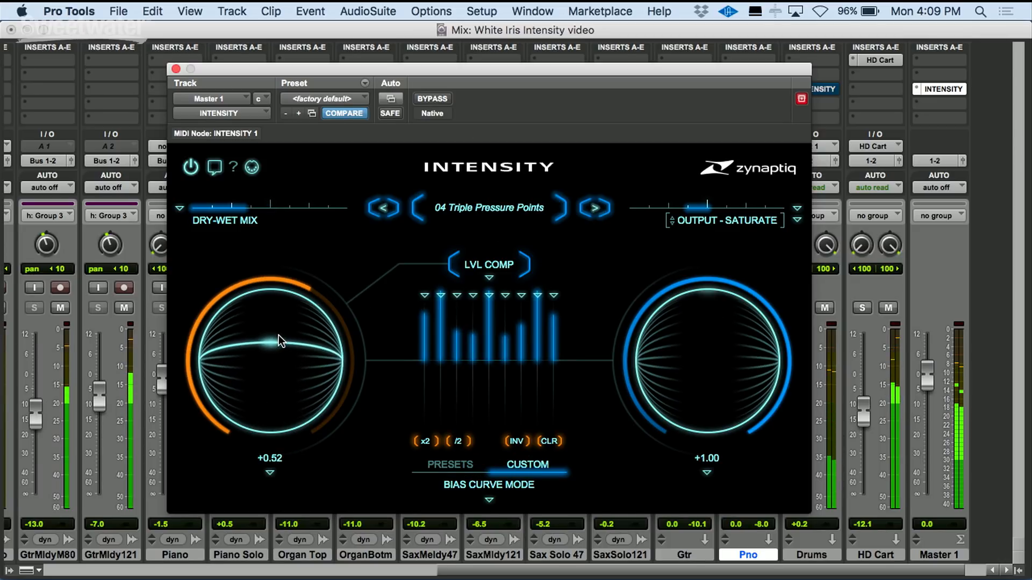
- Toggle the master plugin's bypass on and off to compare the processed sound
click(433, 99)
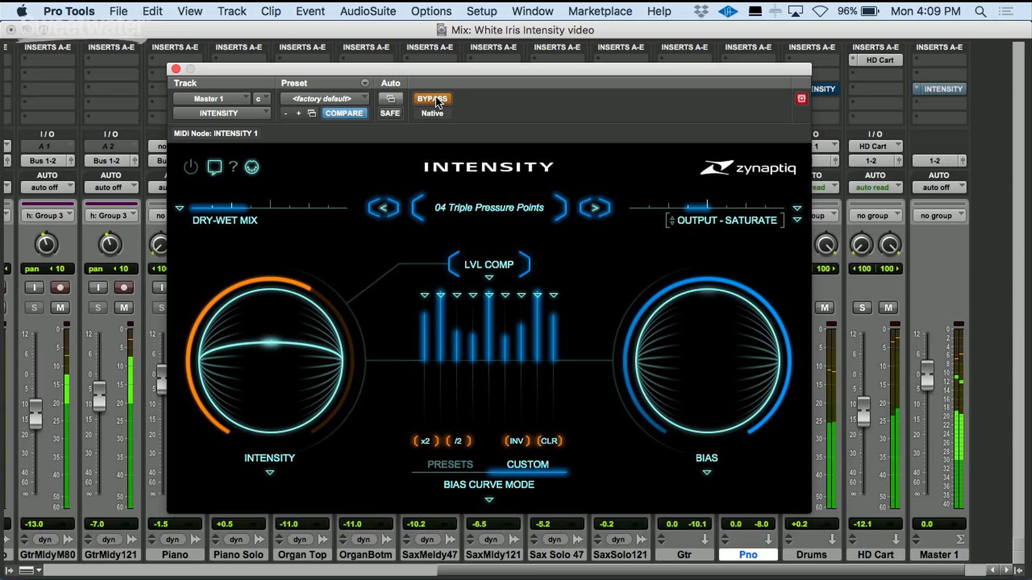
click(435, 100)
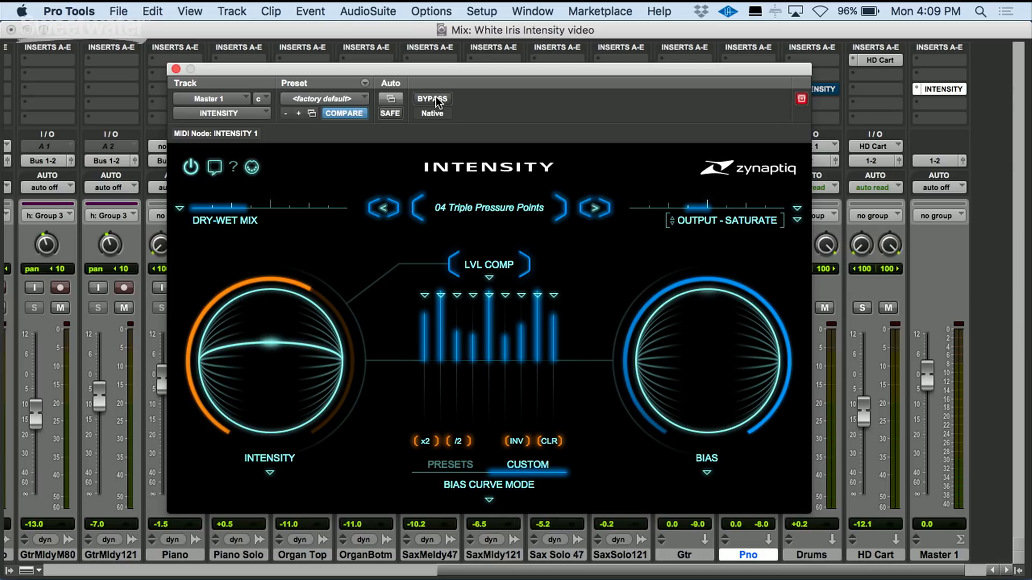
- Lower the Intensity slightly and set the dry-wet mix to 0.33, then toggle playback
mouse_move(258, 372)
mouse_move(269, 344)
mouse_down()
mouse_move(257, 402)
mouse_move(260, 357)
mouse_up()
mouse_move(243, 207)
mouse_move(242, 208)
mouse_down()
mouse_move(305, 210)
mouse_move(246, 214)
mouse_up()
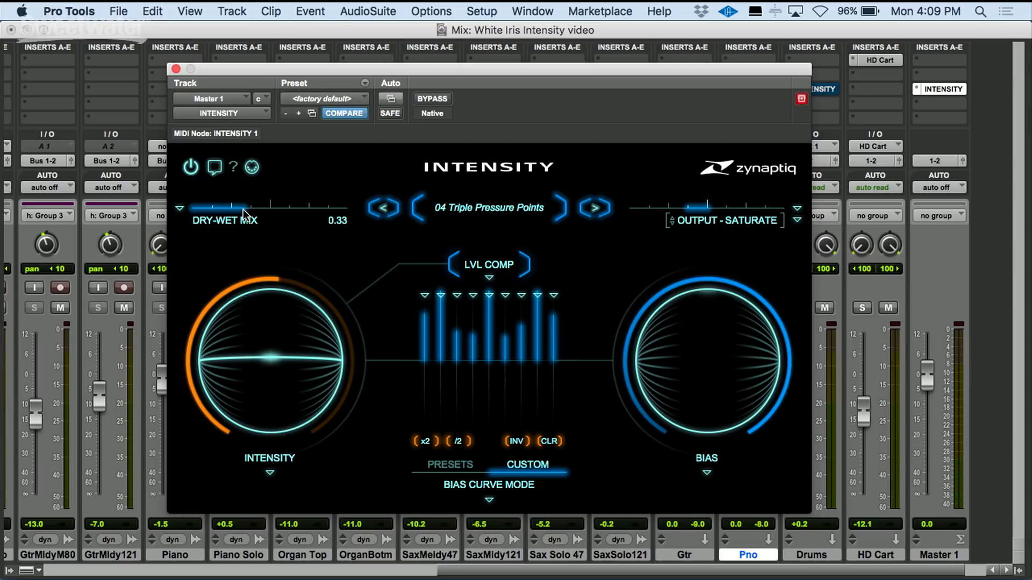
key(space)
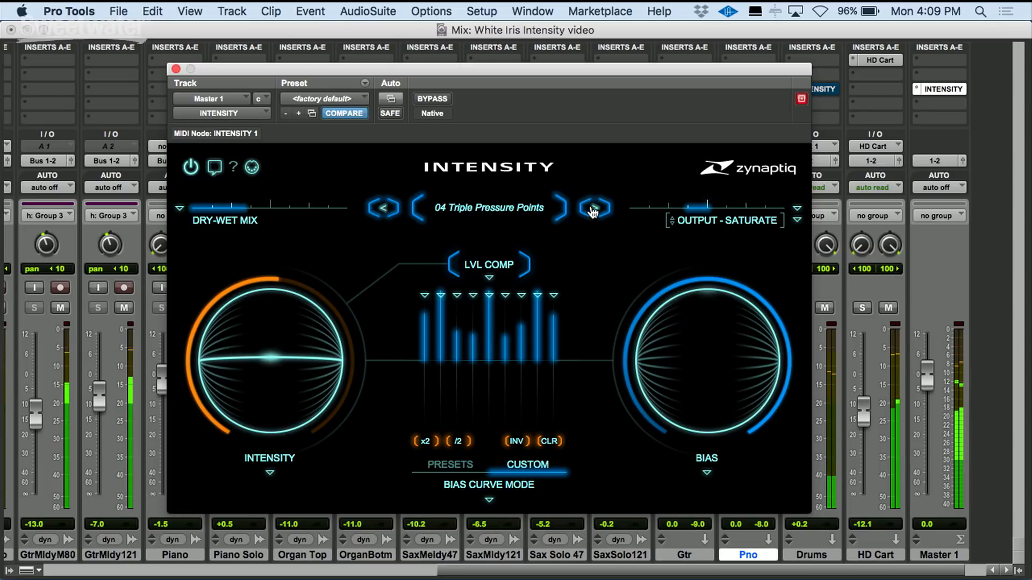
- Load the next preset, 05 Silver Air, raise Intensity and push the dry-wet mix to its maximum
click(593, 209)
drag(265, 370, 272, 316)
drag(214, 208, 329, 216)
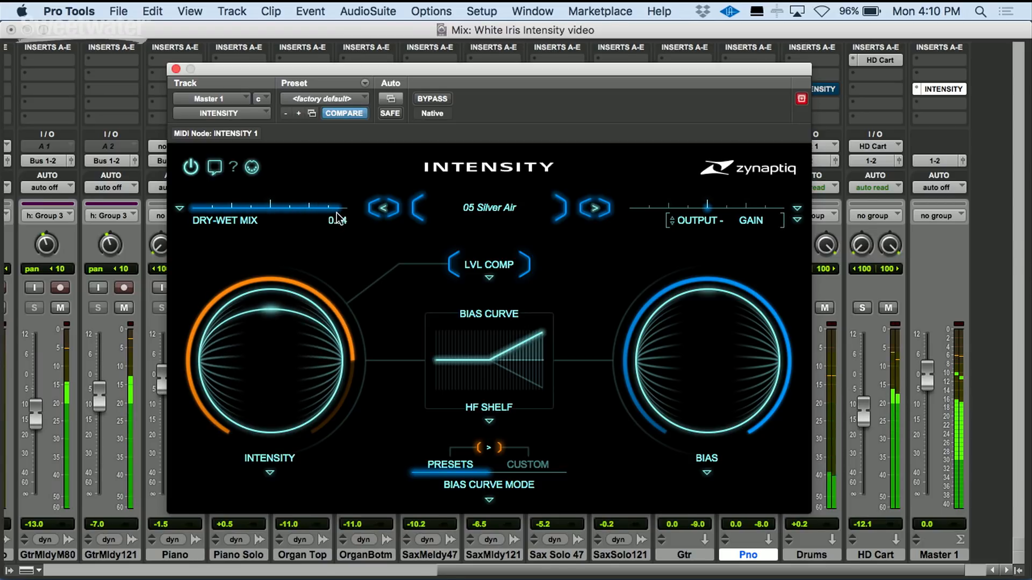
- Toggle bypass on and off to audition the Silver Air preset against the dry signal
click(433, 99)
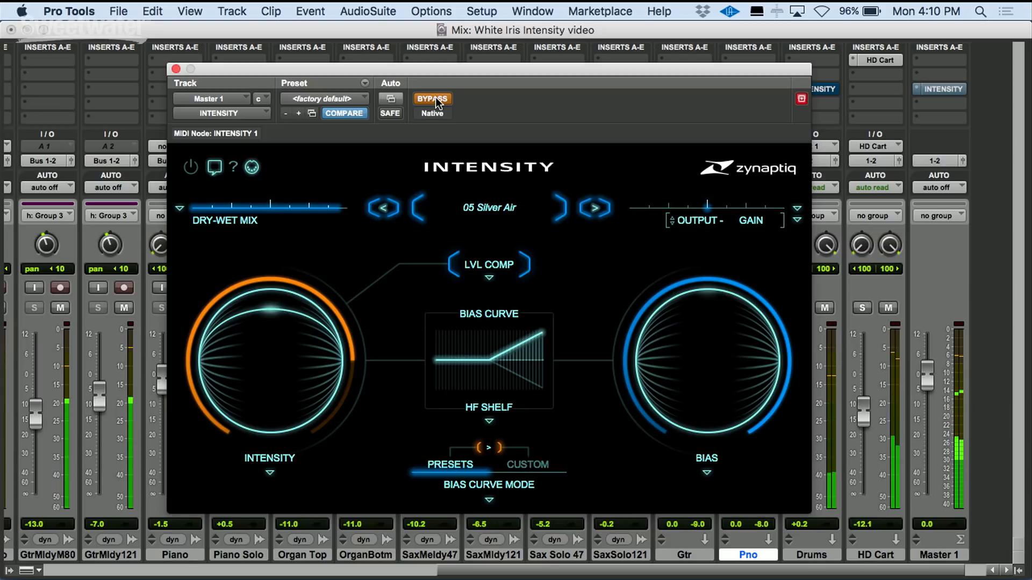
click(435, 97)
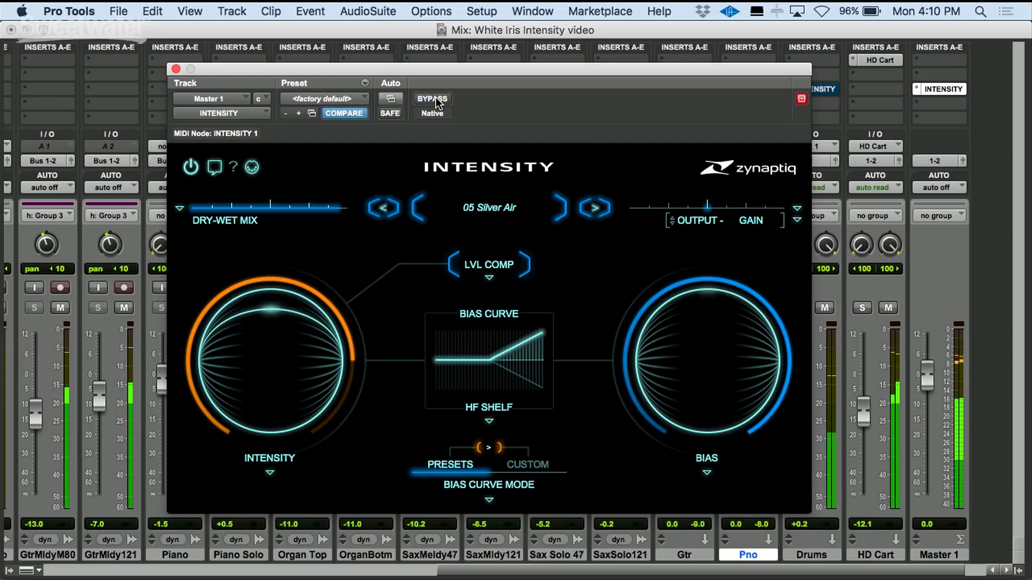
- Load preset 06 Some More Detail - Adjust DryWet, raise Intensity and set the dry-wet mix to 0.62
click(595, 209)
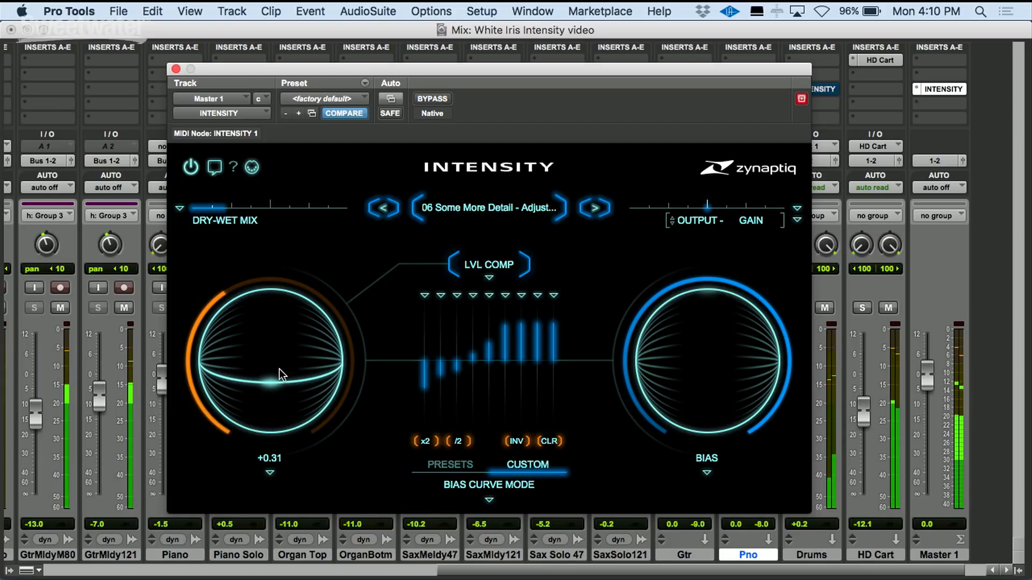
drag(272, 376, 273, 341)
drag(225, 208, 289, 211)
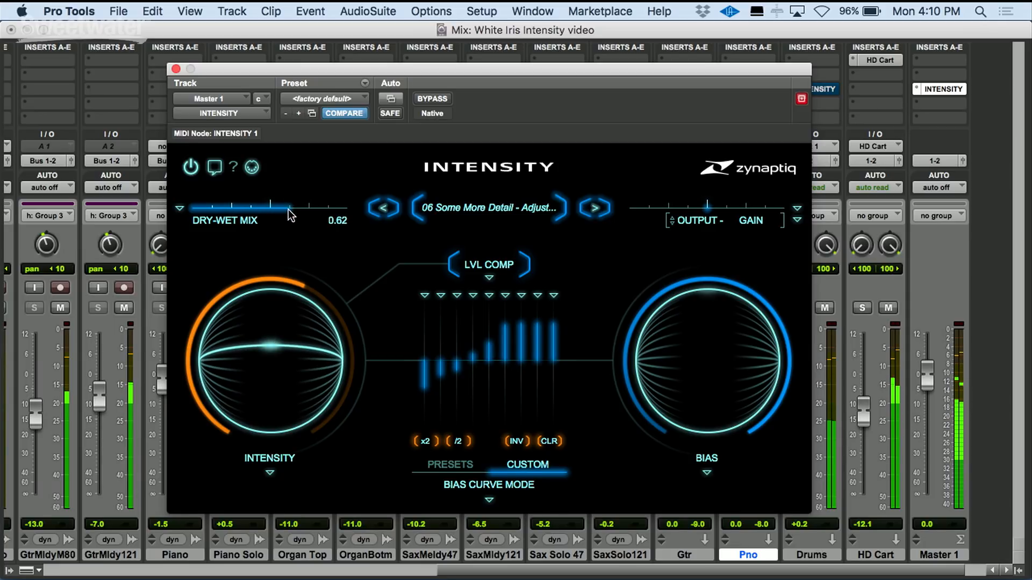
- Toggle the plugin bypass repeatedly to compare preset 06 with the unprocessed mix
click(443, 99)
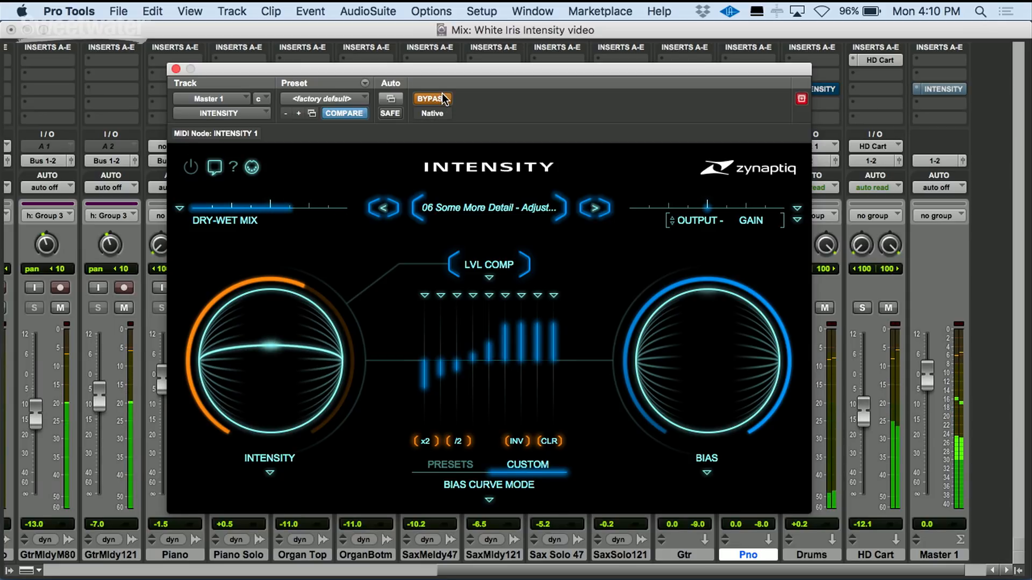
click(444, 99)
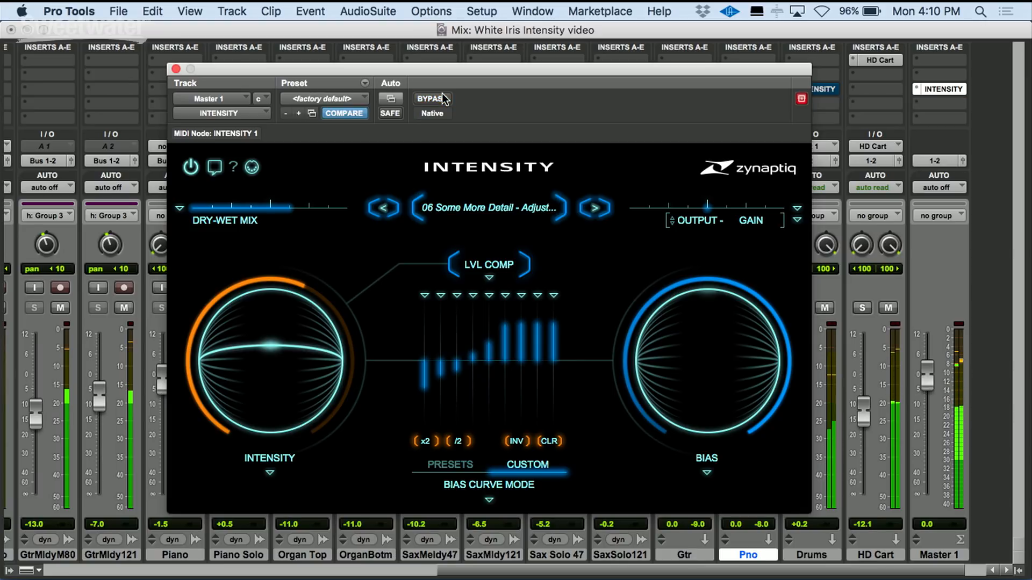
click(444, 99)
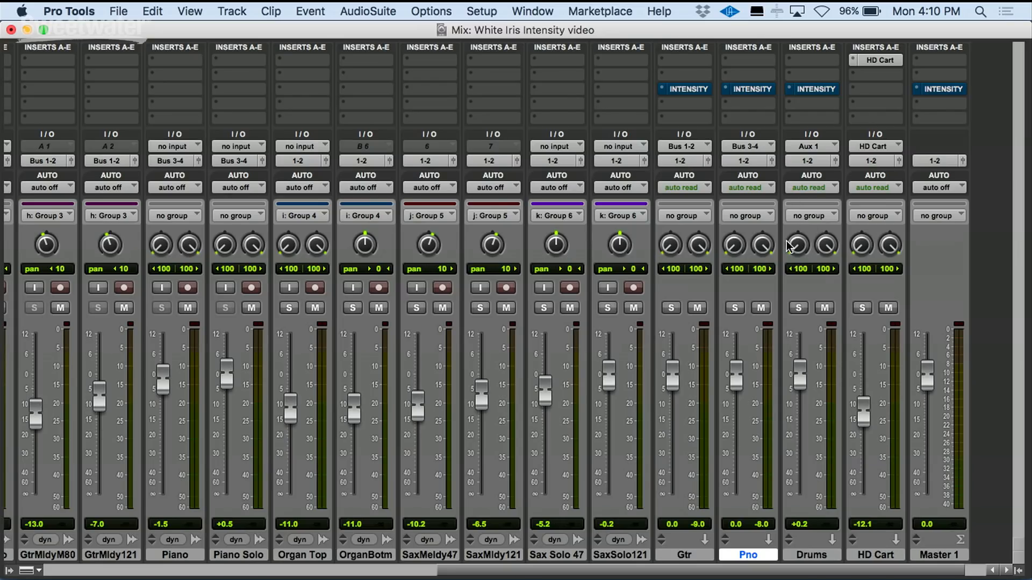
- Solo the Drums track and open its Intensity plugin
click(799, 308)
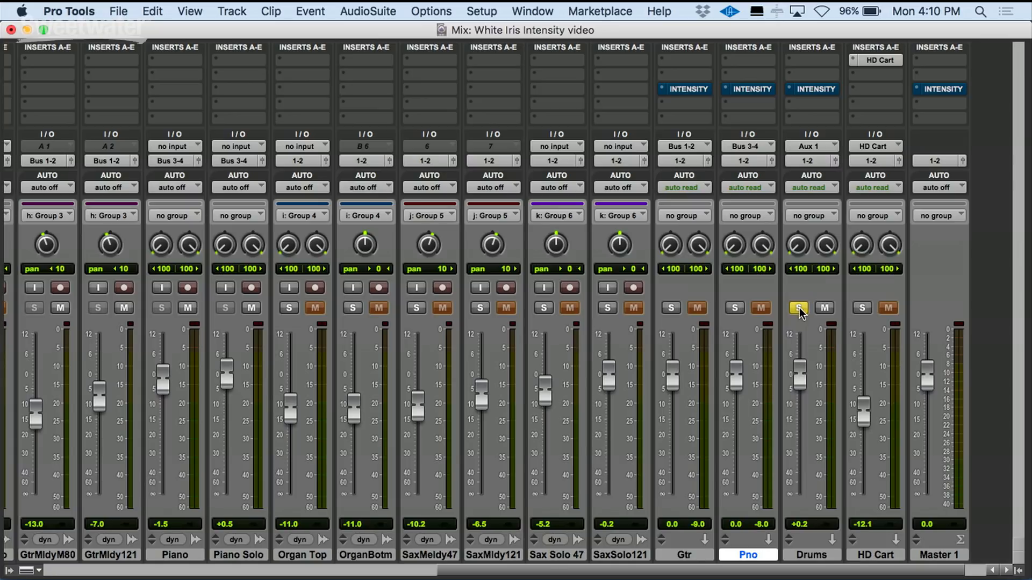
click(810, 88)
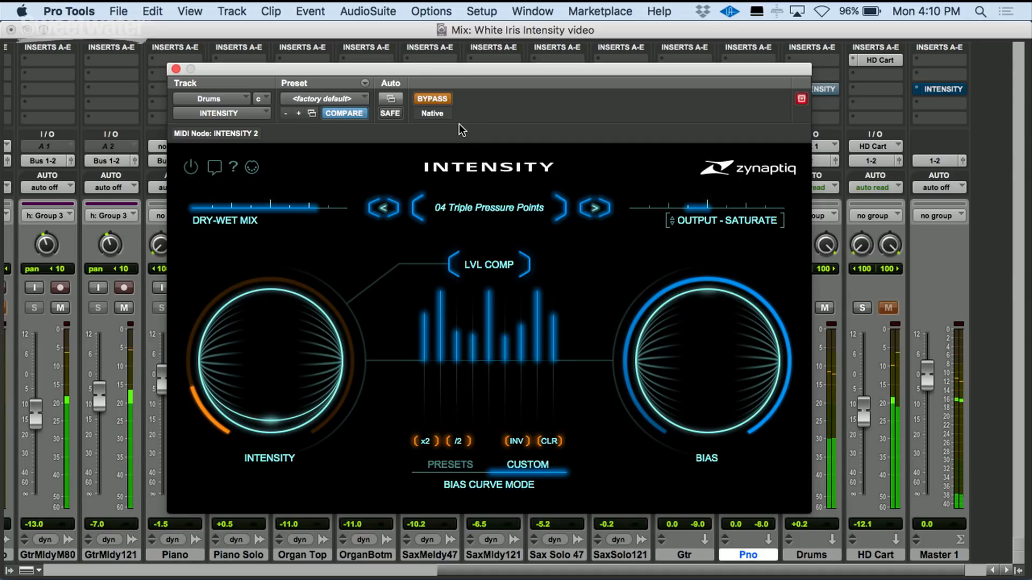
- Enable the Drums Intensity plugin, raise its Intensity, and toggle bypass on and off to compare
click(442, 102)
mouse_move(302, 309)
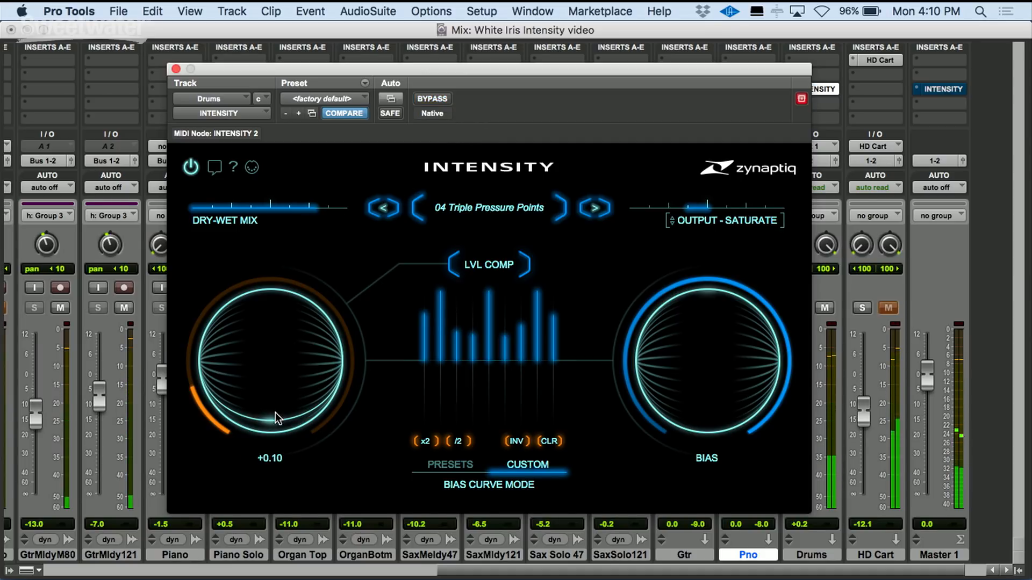
drag(269, 417, 277, 340)
click(436, 98)
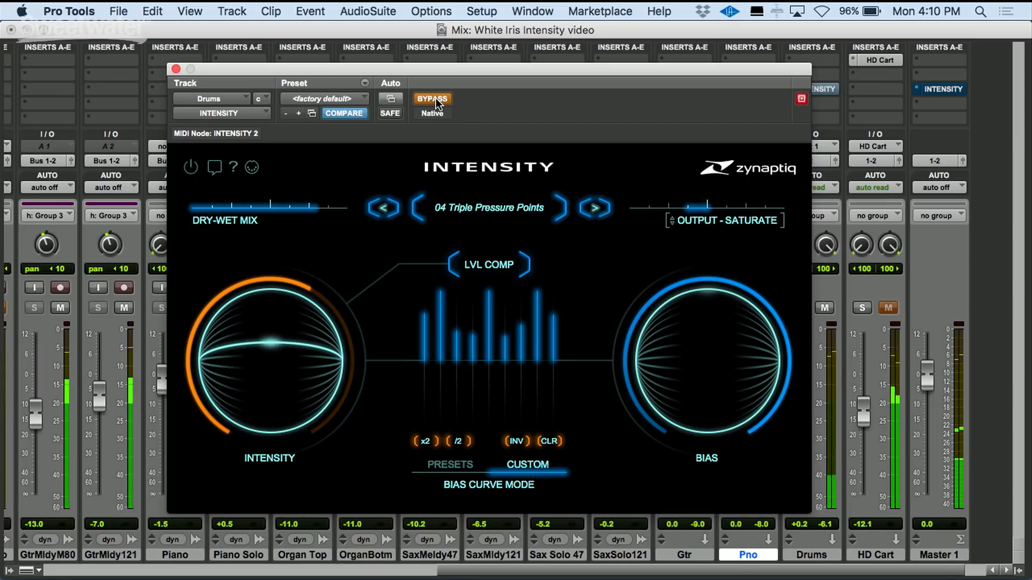
click(436, 99)
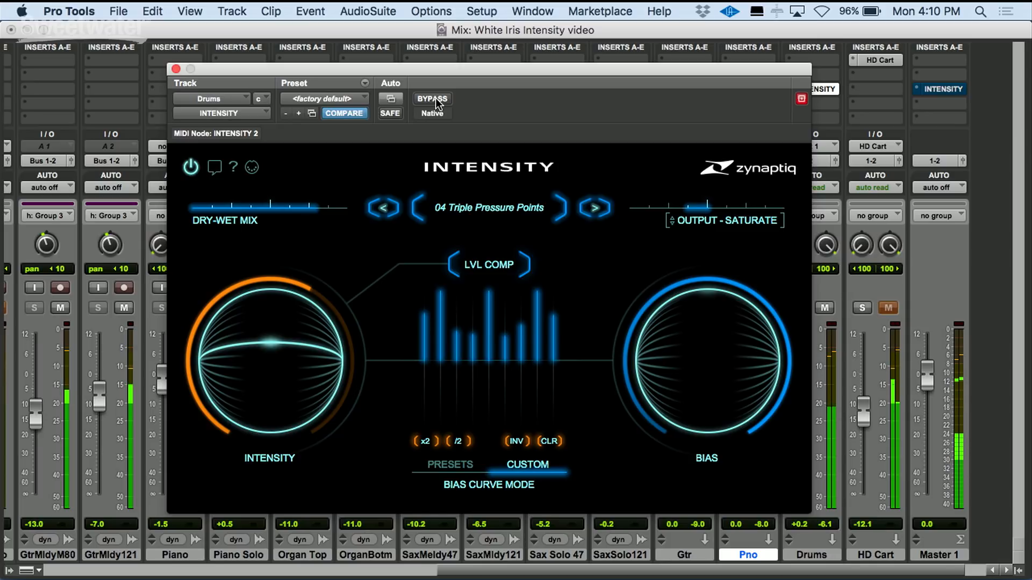
- Load preset 05 Silver Air on the drums, set Intensity to +0.56 and the dry-wet mix to 0.59
click(595, 210)
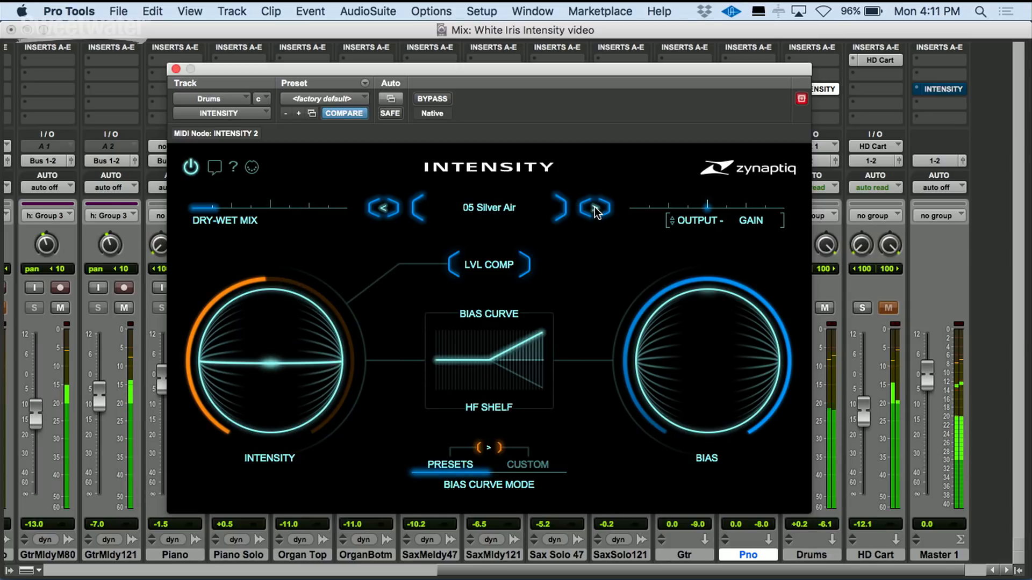
drag(268, 363, 276, 338)
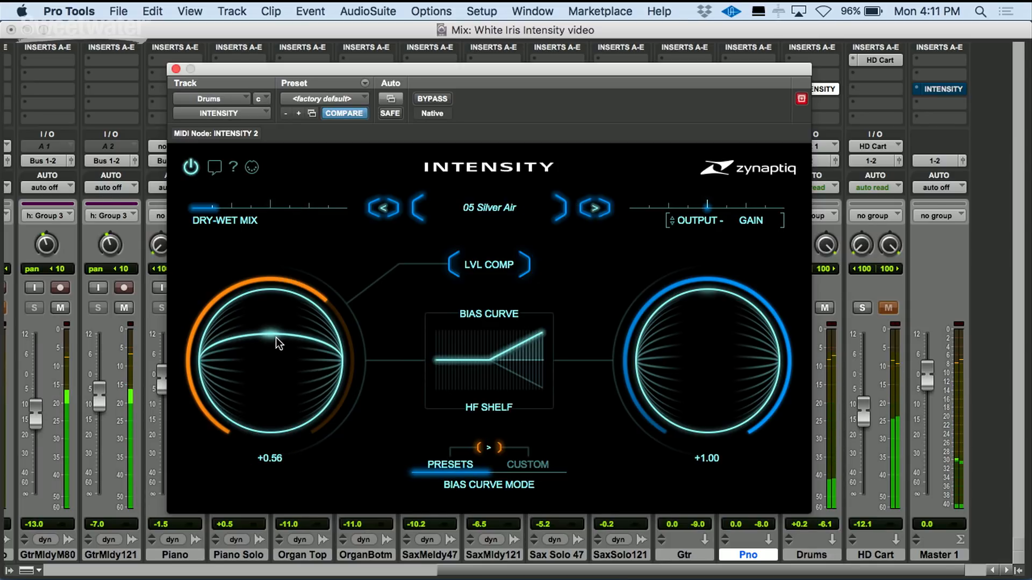
drag(226, 218, 288, 213)
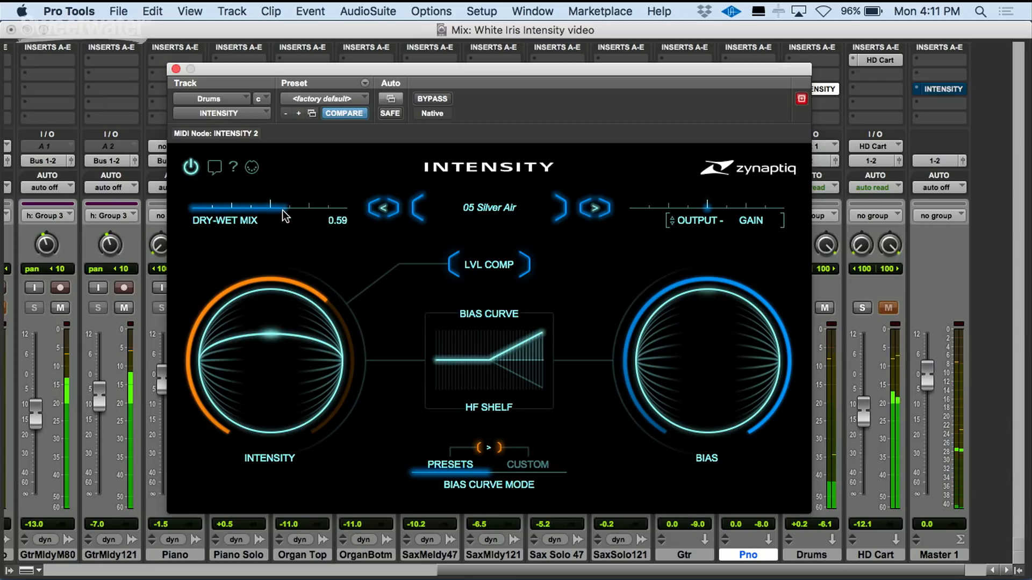
- Toggle the drum plugin's bypass on and off to compare
click(434, 99)
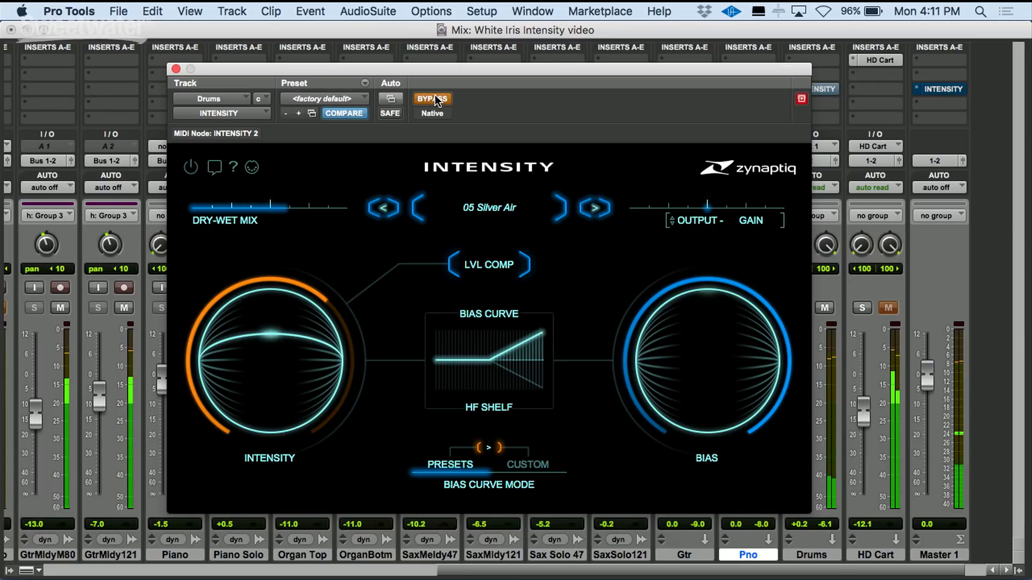
click(434, 98)
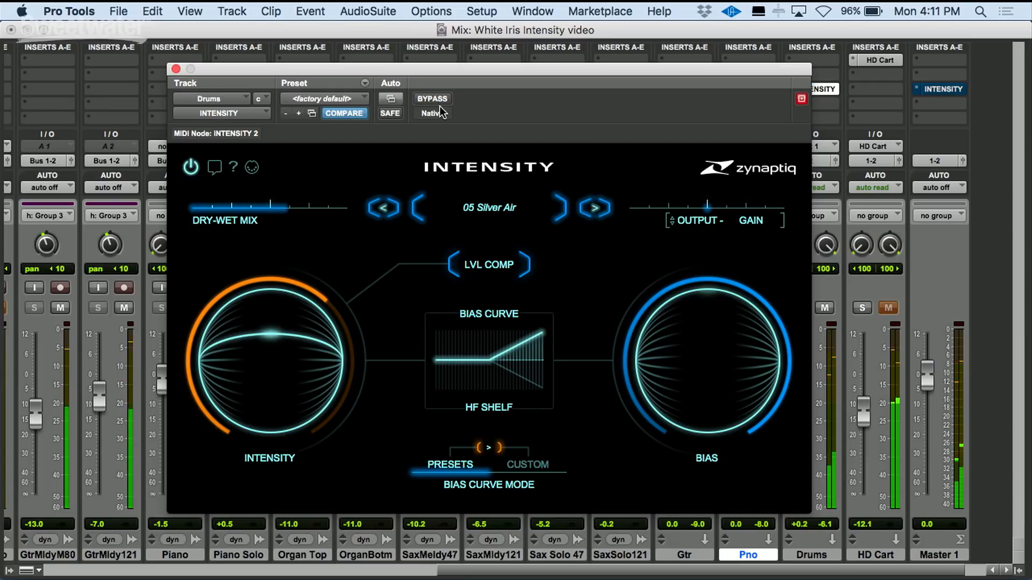
- Step forward to preset 07 Hi Mids Enhance - Adjust DryWet and nudge Intensity up slightly
click(594, 211)
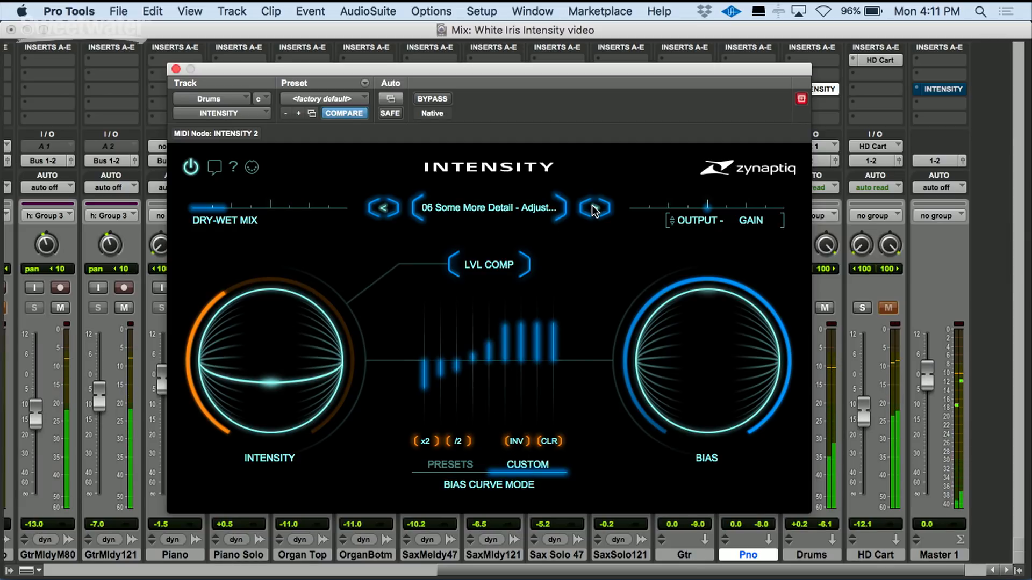
click(594, 210)
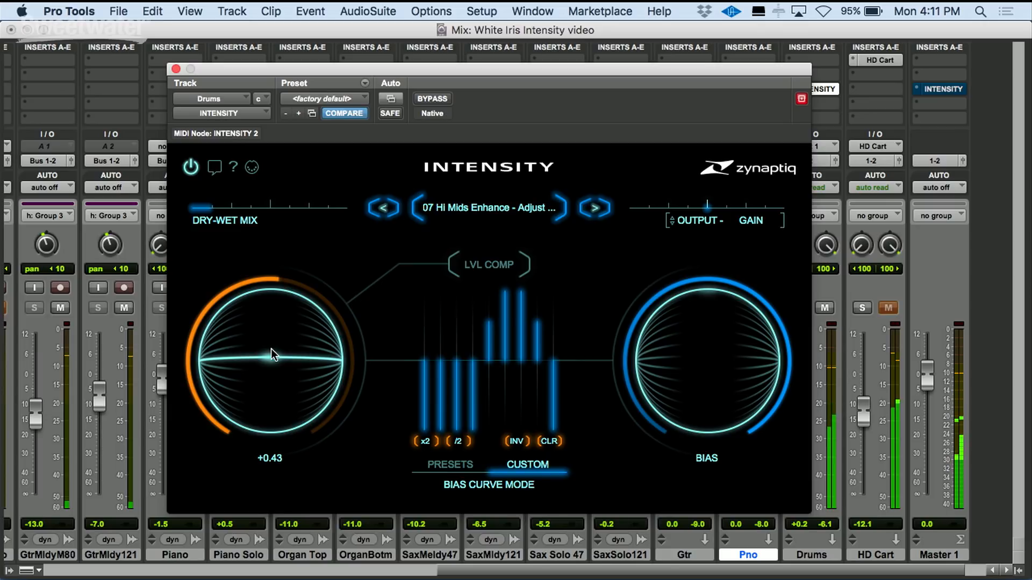
drag(271, 348, 269, 341)
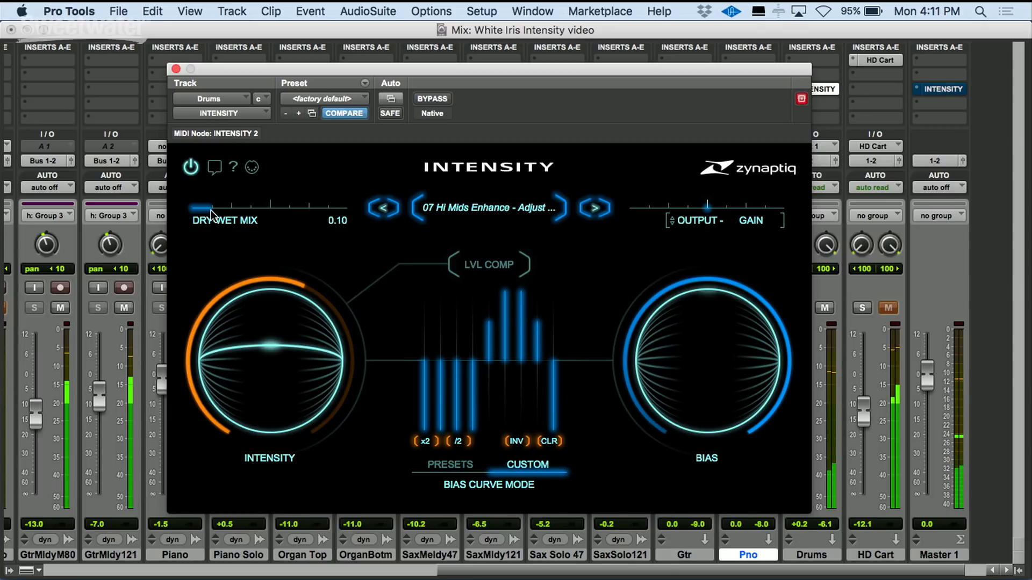
- Toggle bypass on and off to audition the Hi Mids Enhance preset
click(442, 100)
click(441, 100)
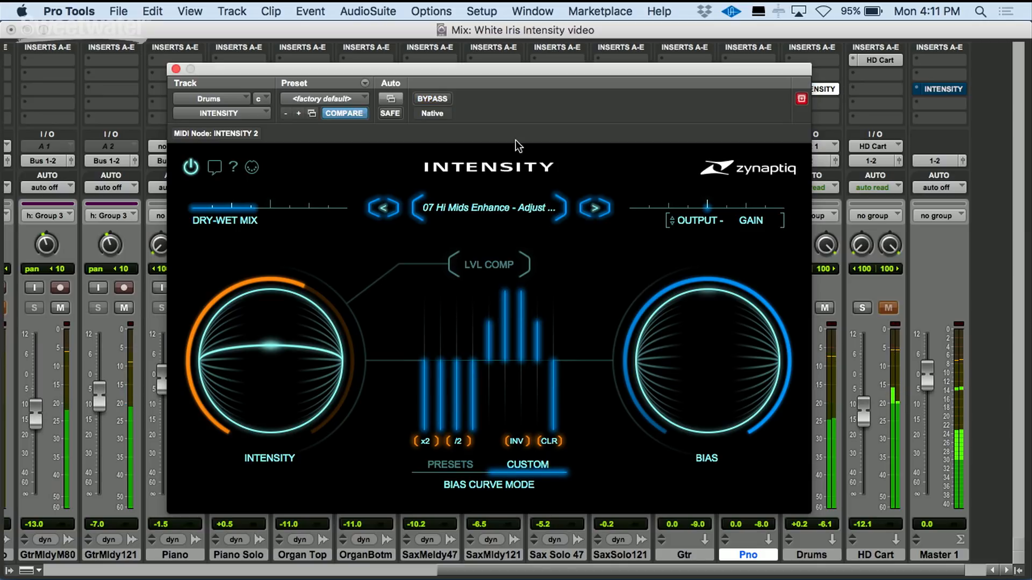
- Load preset 08 6k Clarity Peak - Adjust DryWet, set Intensity to +0.35 and raise the dry-wet mix
click(596, 212)
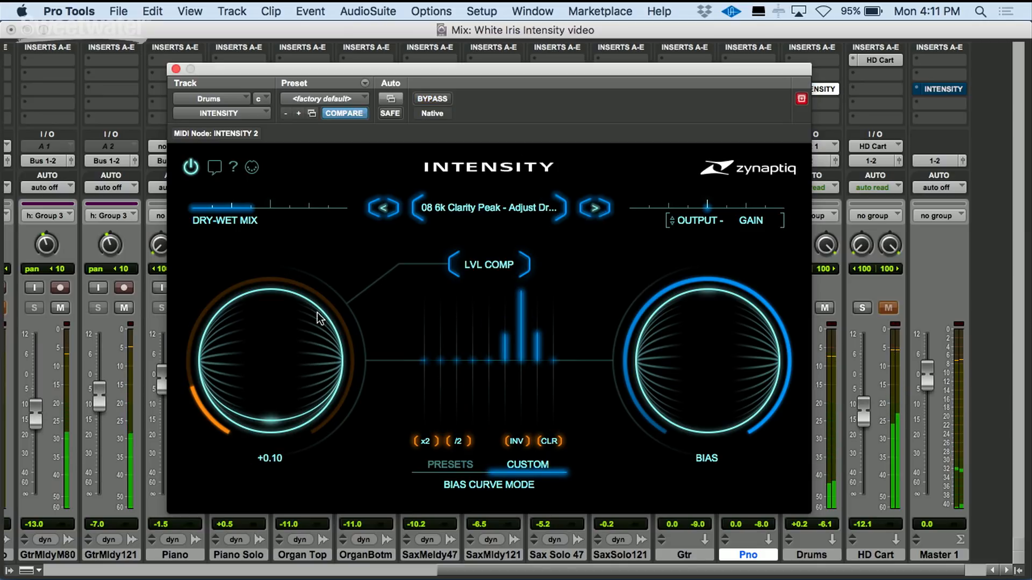
drag(264, 414, 275, 363)
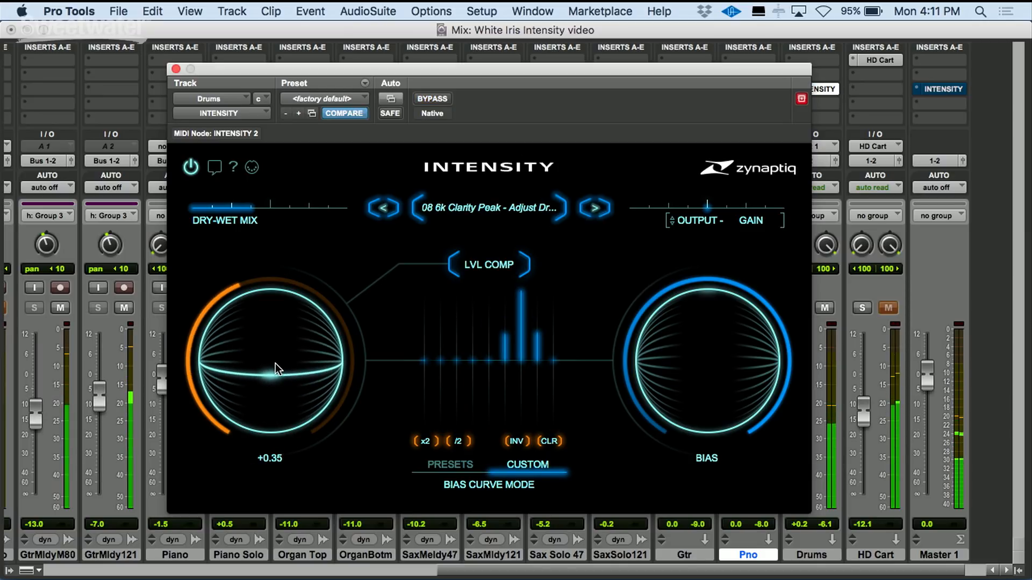
drag(253, 210, 297, 211)
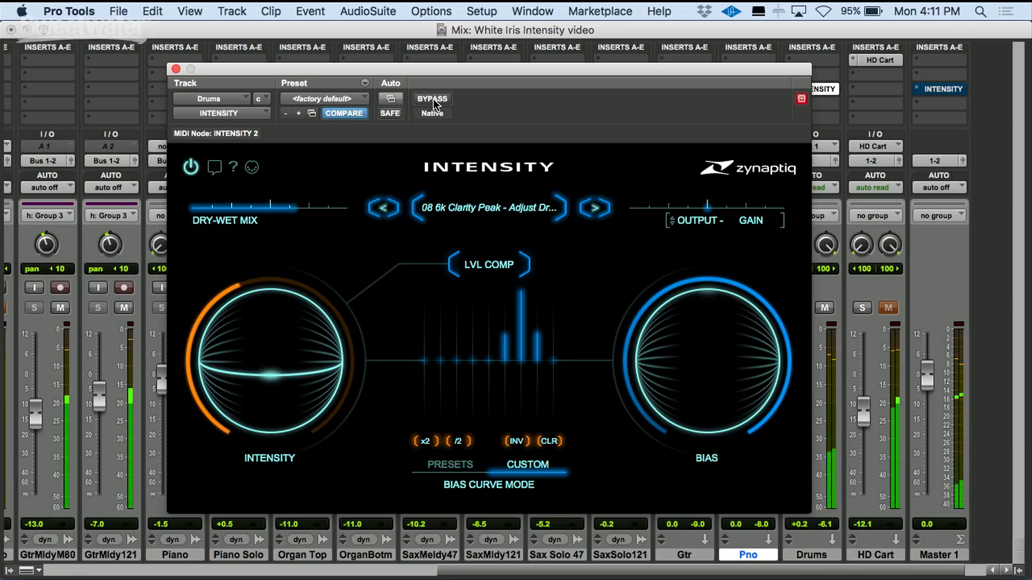
- Toggle bypass on and off to compare the 6k Clarity Peak preset on drums
click(433, 99)
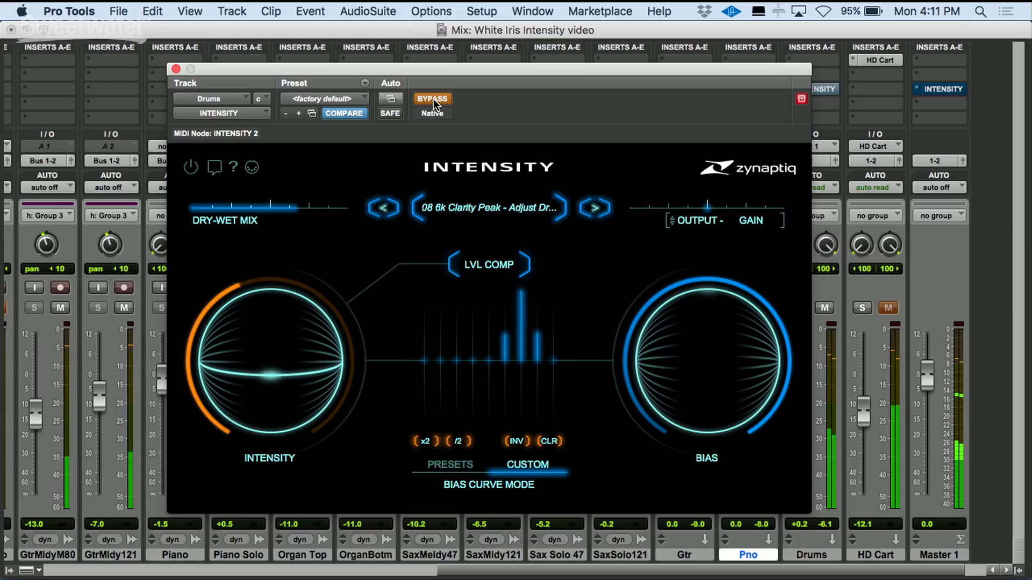
click(433, 99)
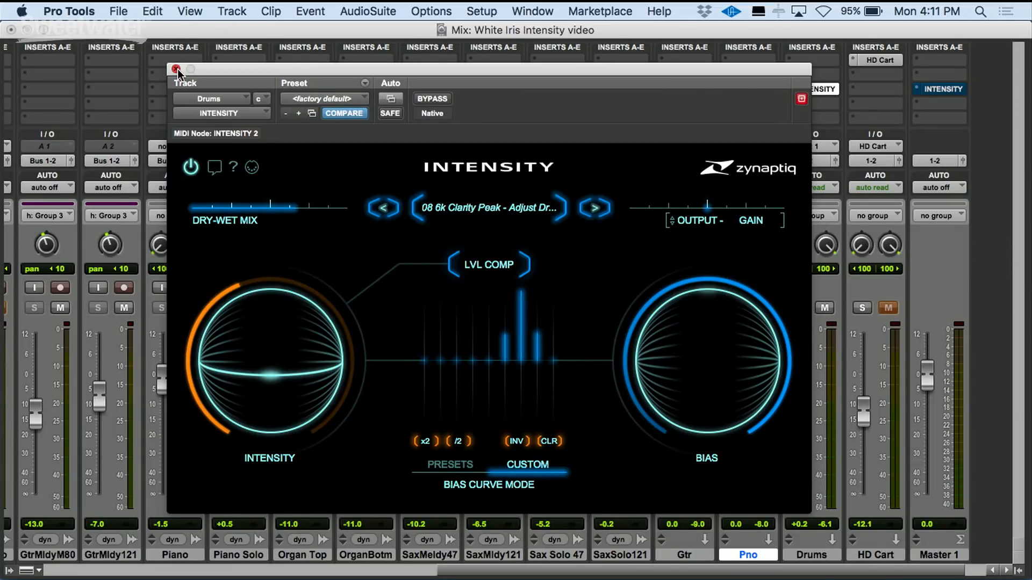
- Close the drum plugin window, solo the Pno track and open its Intensity plugin
click(175, 69)
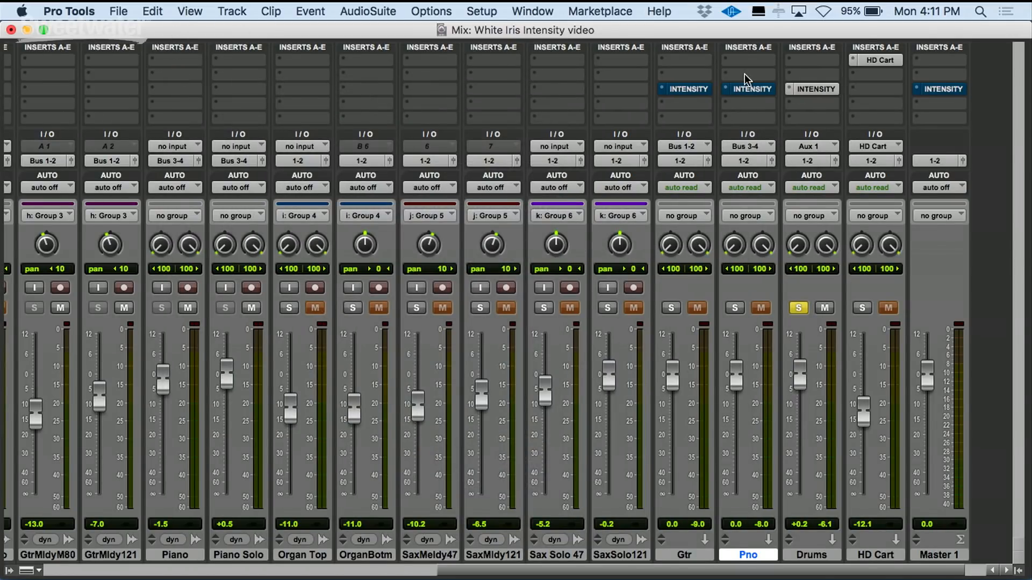
click(735, 307)
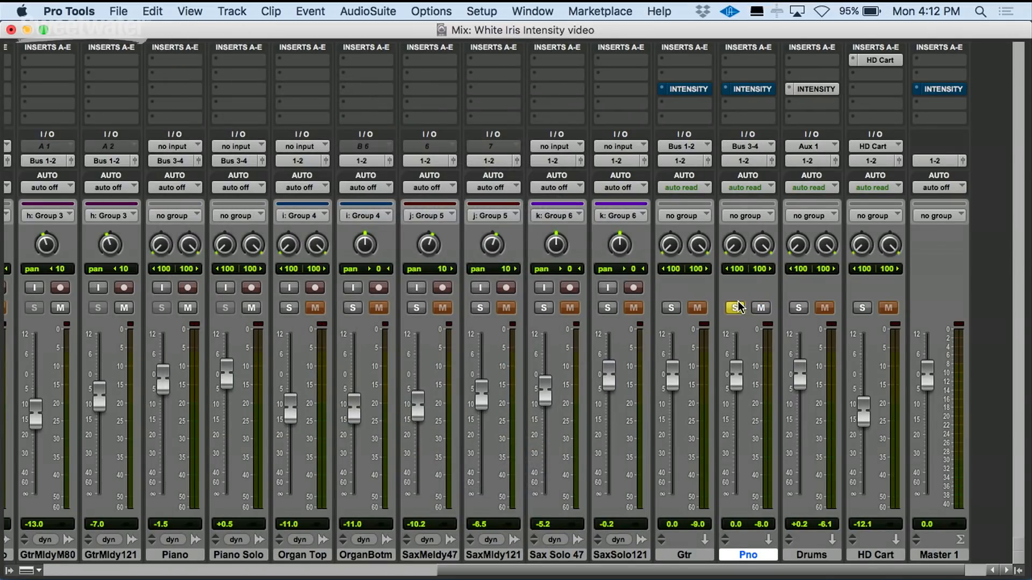
click(747, 86)
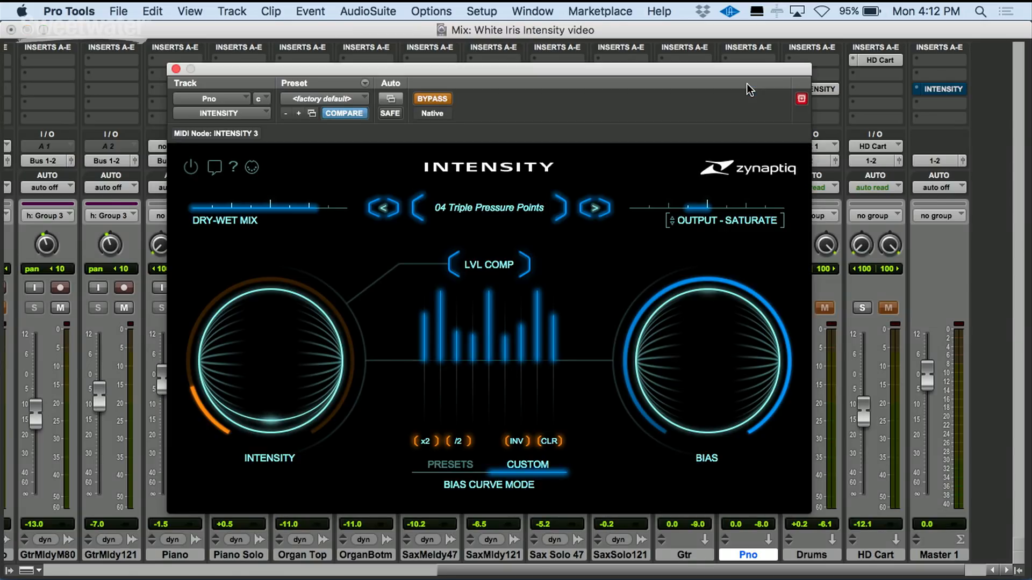
- Load factory preset 10 Piano Brightness - Adjust DryWet on the Pno track's Intensity plugin
click(533, 207)
mouse_move(520, 202)
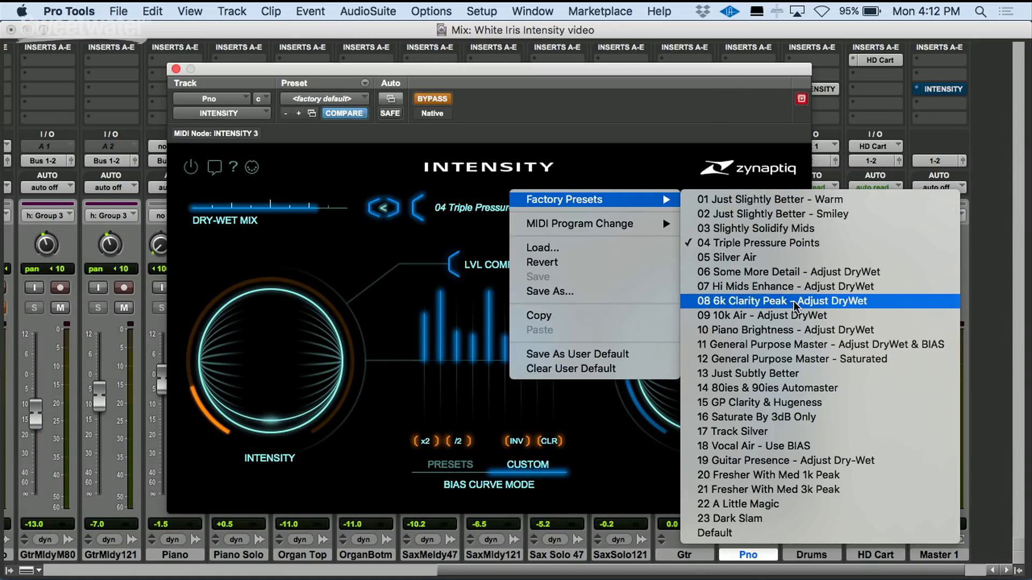
click(801, 329)
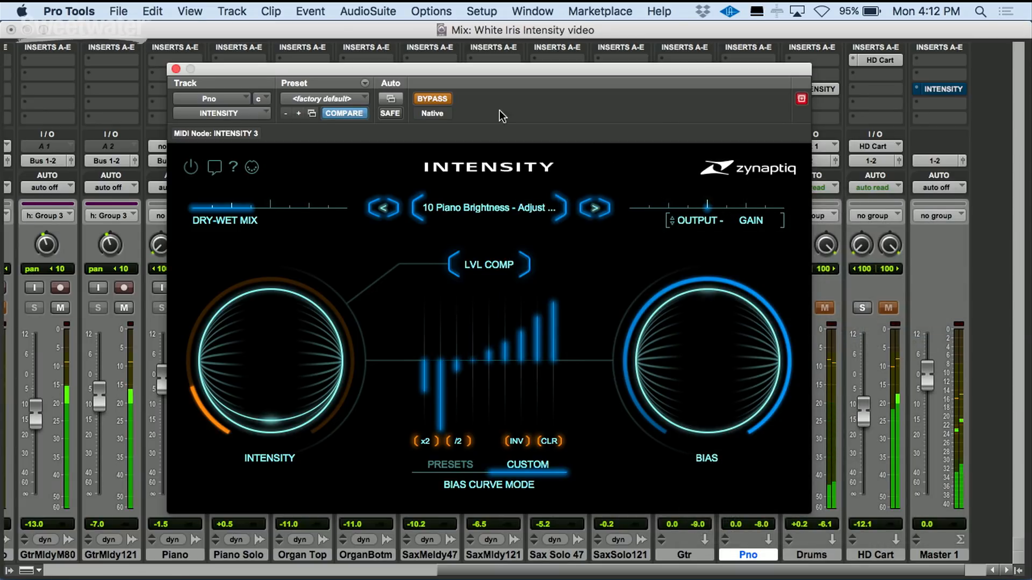
- Take the plugin out of bypass, raise the dry-wet mix, and toggle bypass to audition the Piano Brightness preset
click(430, 98)
drag(250, 208, 313, 217)
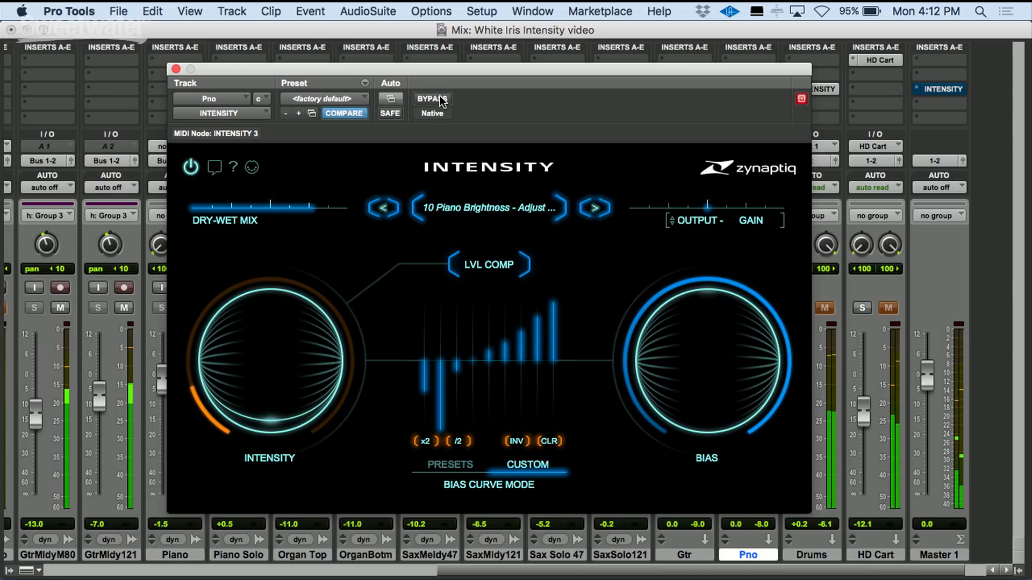
click(440, 98)
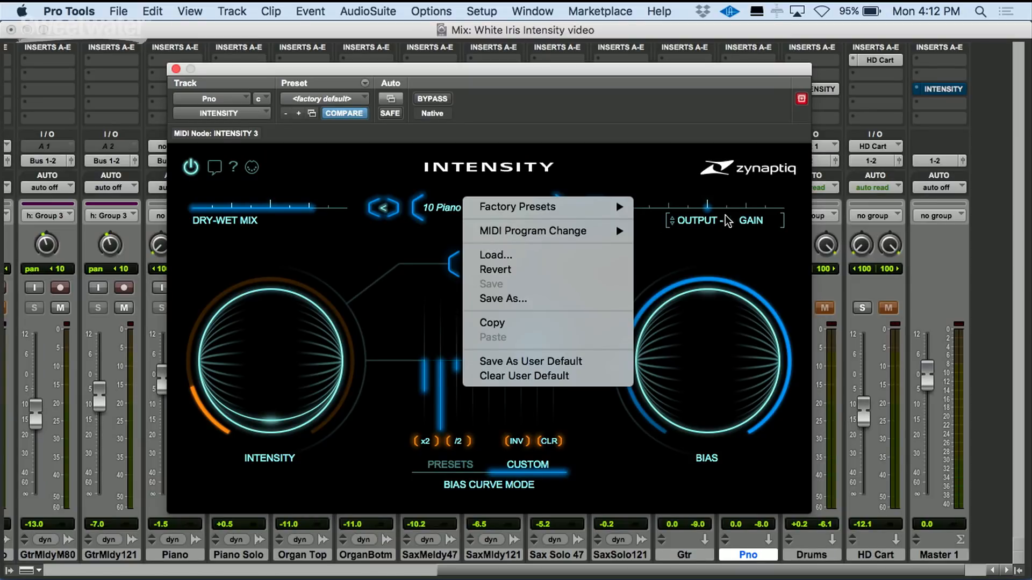
- Load factory preset 15 GP Clarity & Hugeness and raise its Intensity control
mouse_move(602, 206)
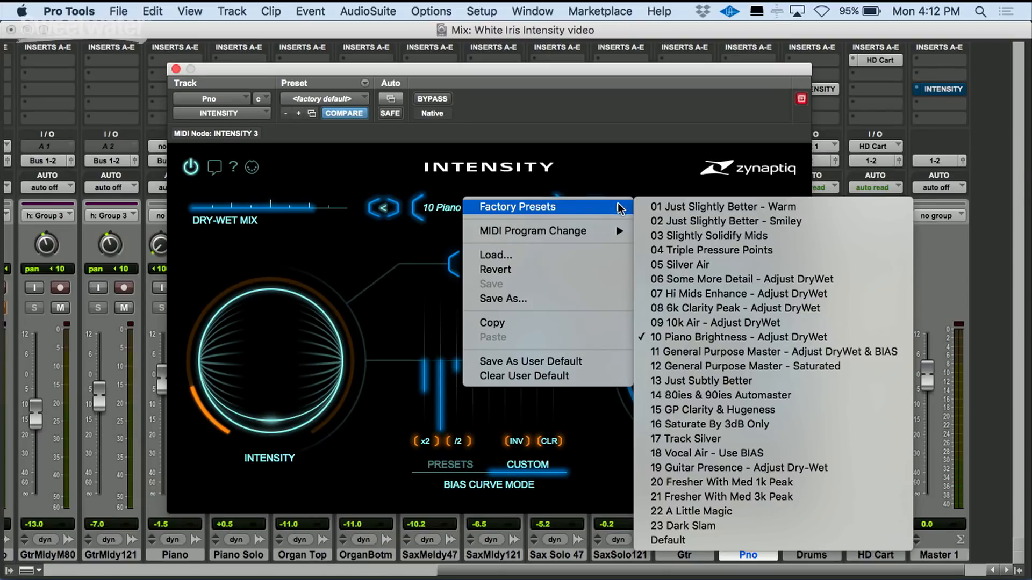
click(739, 412)
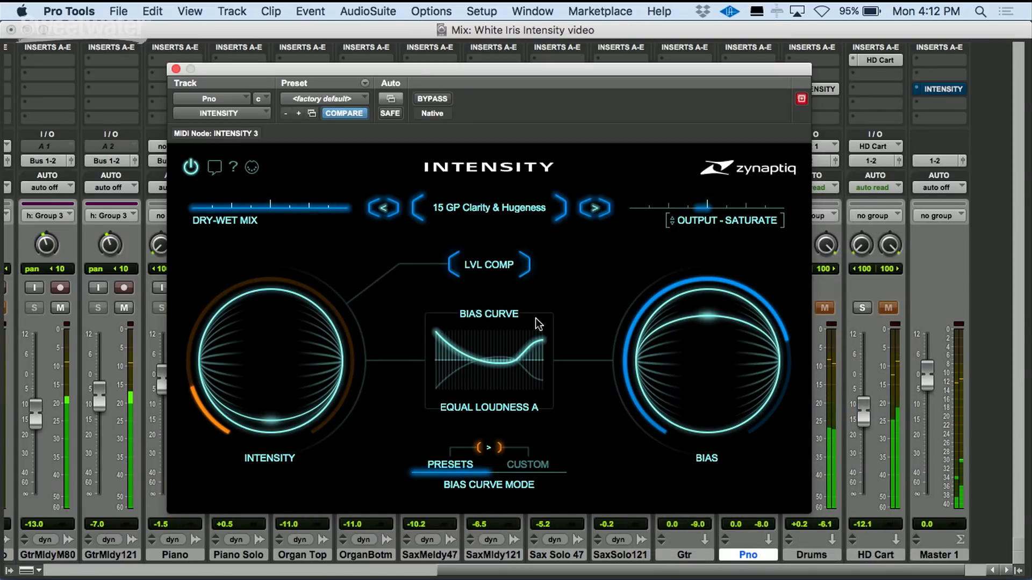
mouse_move(287, 373)
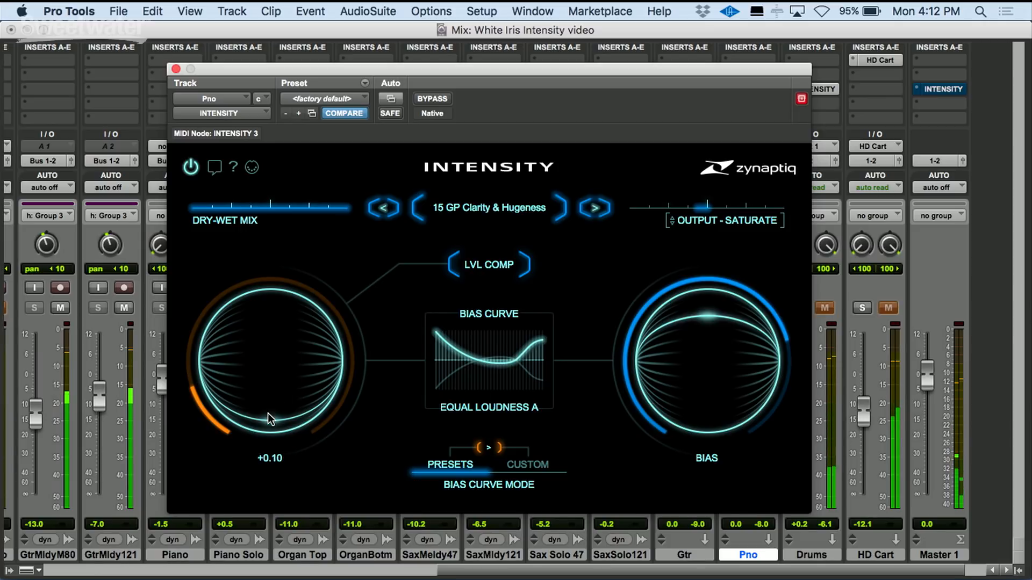
drag(266, 424, 270, 393)
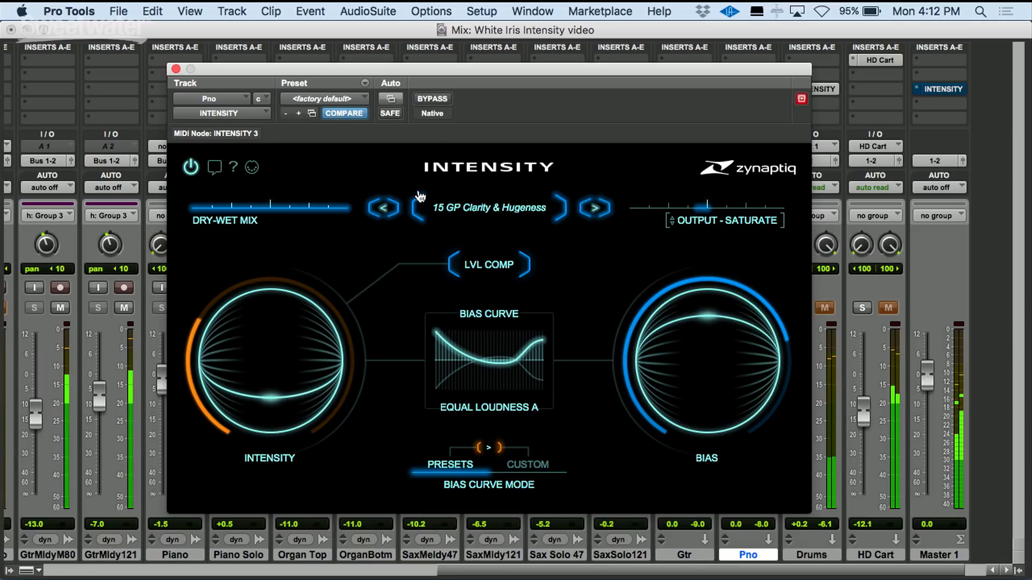
- Step to the next preset, 16 Saturate By 3dB Only, and toggle bypass to compare it
click(432, 99)
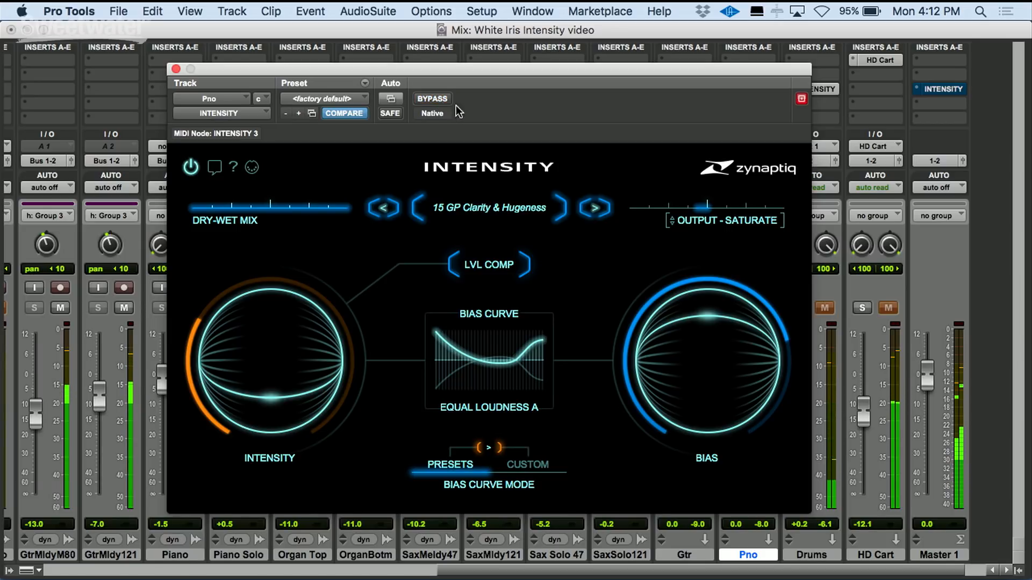
click(595, 215)
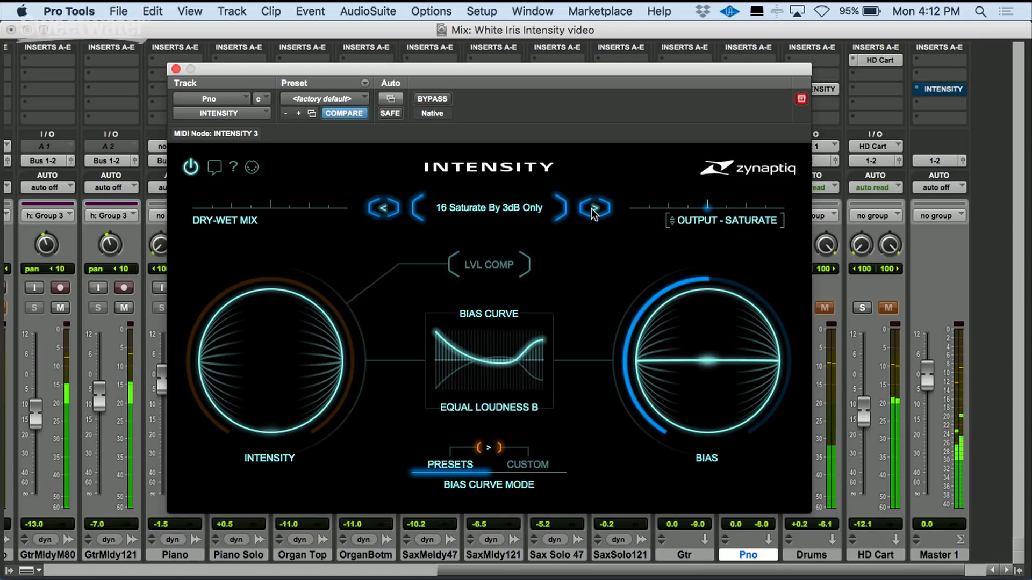
click(443, 100)
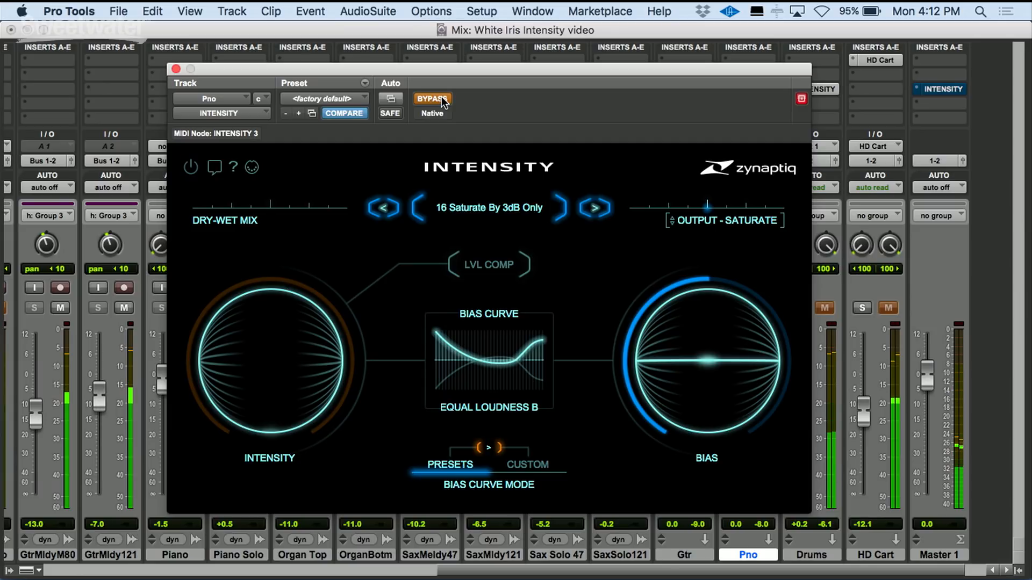
- Step to preset 17 Track Silver, set Intensity to +0.37, and toggle bypass to compare it
click(594, 210)
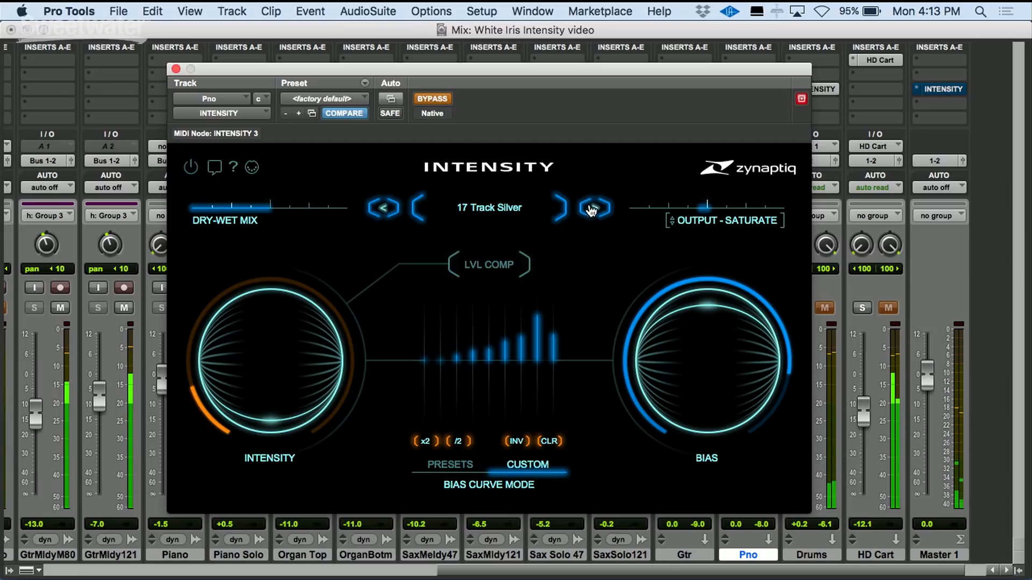
click(437, 98)
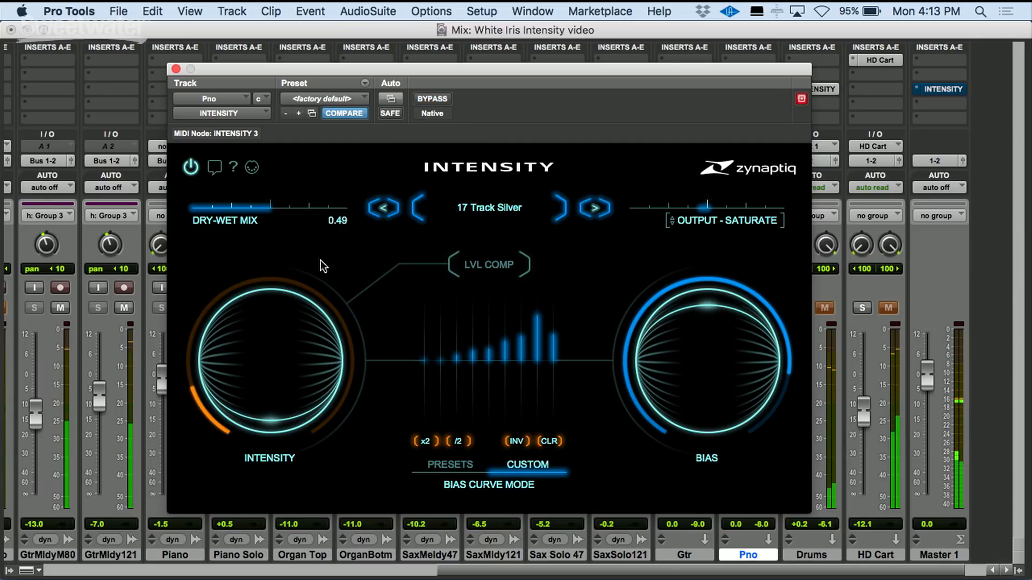
drag(272, 410, 275, 356)
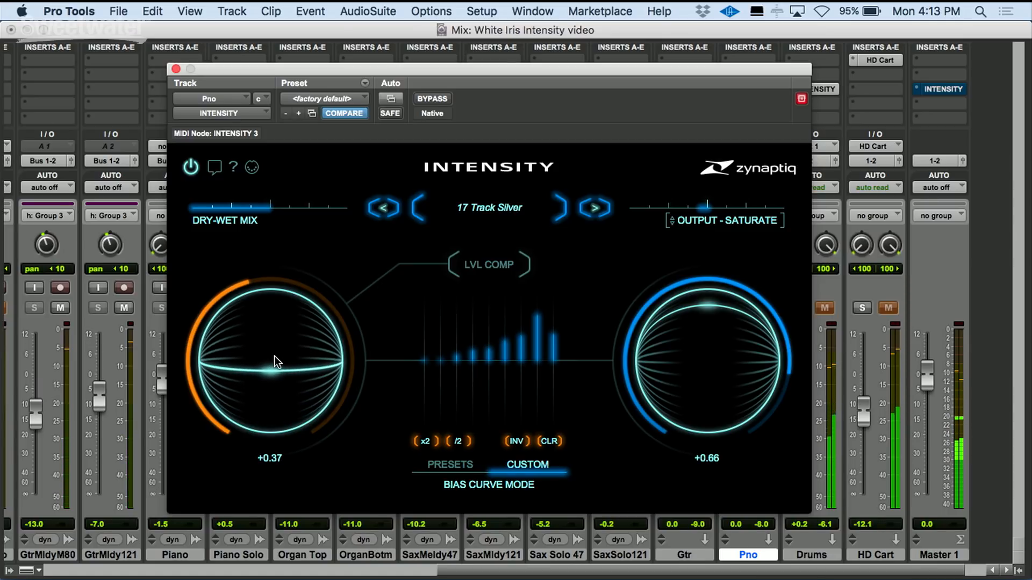
click(437, 99)
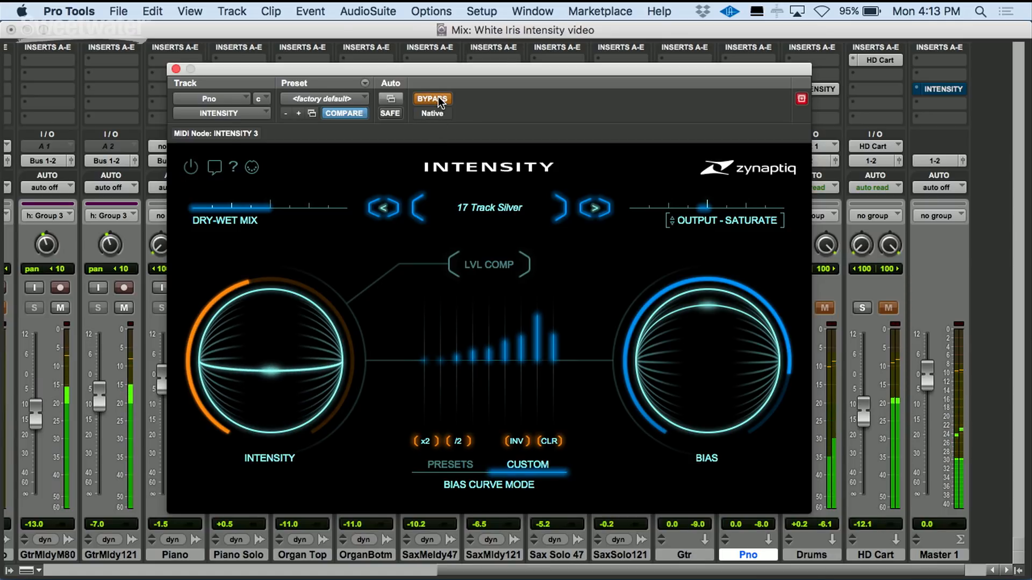
click(438, 98)
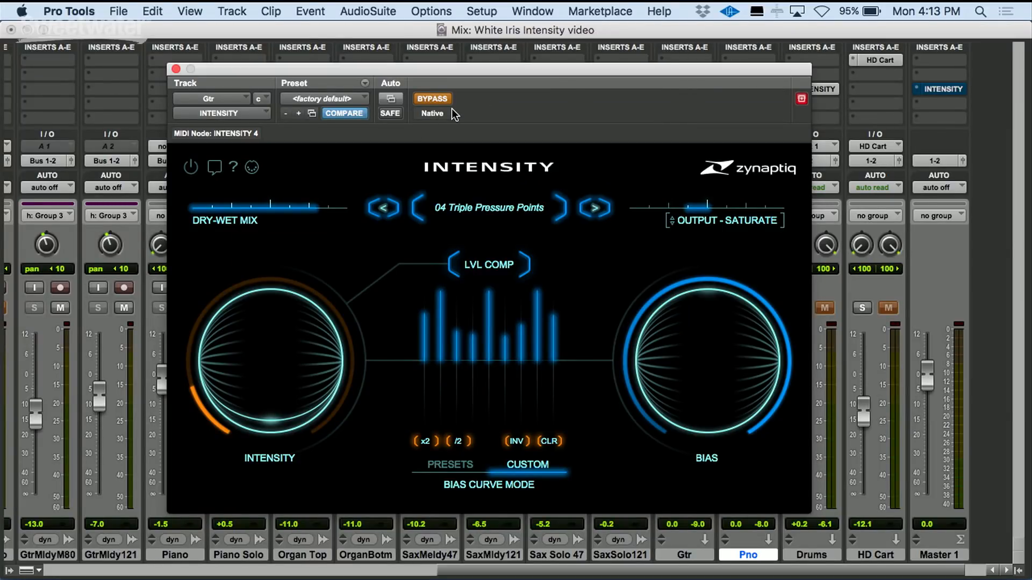
- On the Gtr track's Intensity plugin, switch bypass off and load factory preset 19 Guitar Presence - Adjust Dry-Wet
click(434, 100)
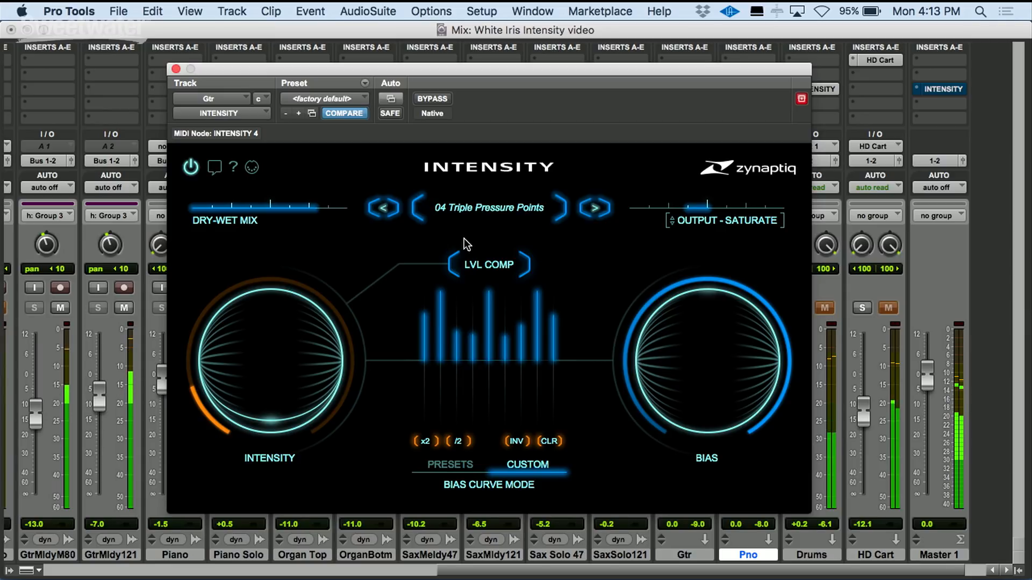
click(437, 98)
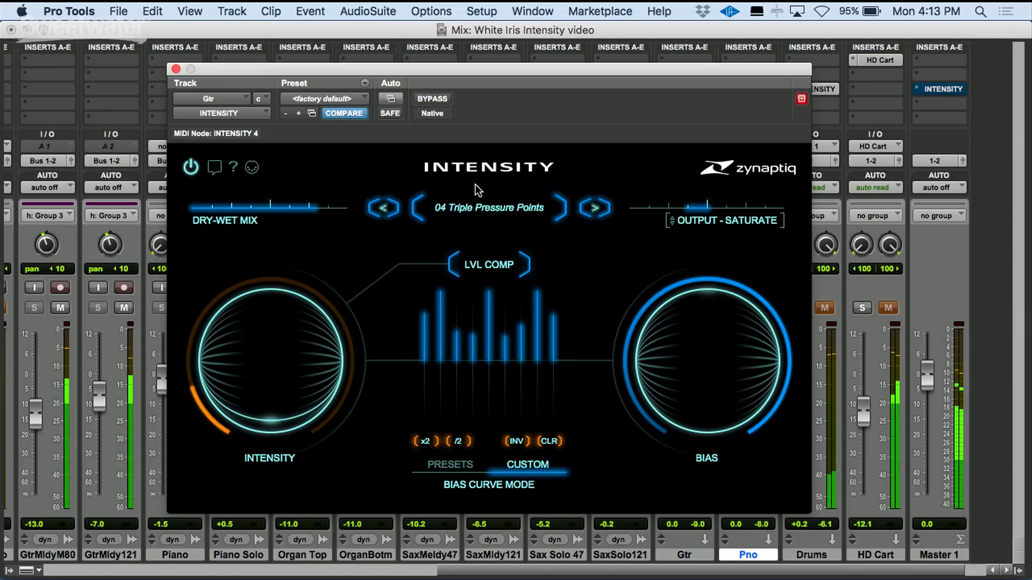
right_click(474, 198)
mouse_move(596, 207)
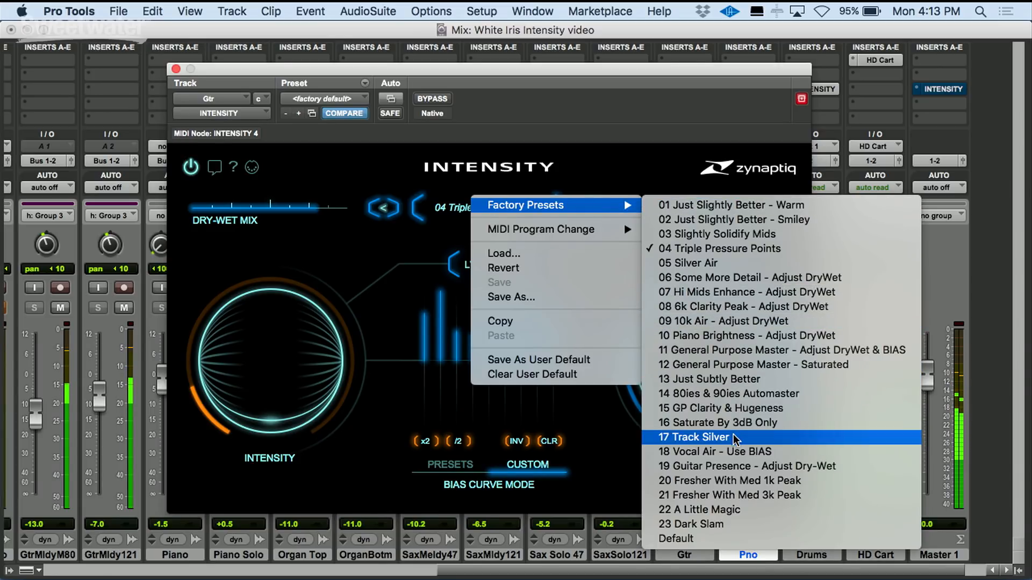
click(736, 466)
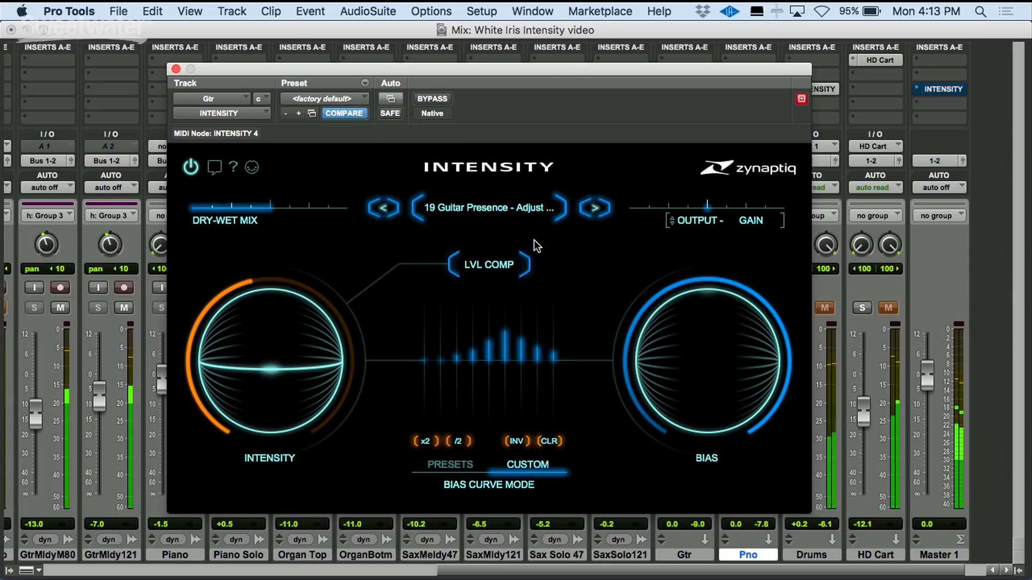
- Toggle bypass to compare Guitar Presence, then load factory preset 21 Fresher With Med 3k Peak
click(433, 99)
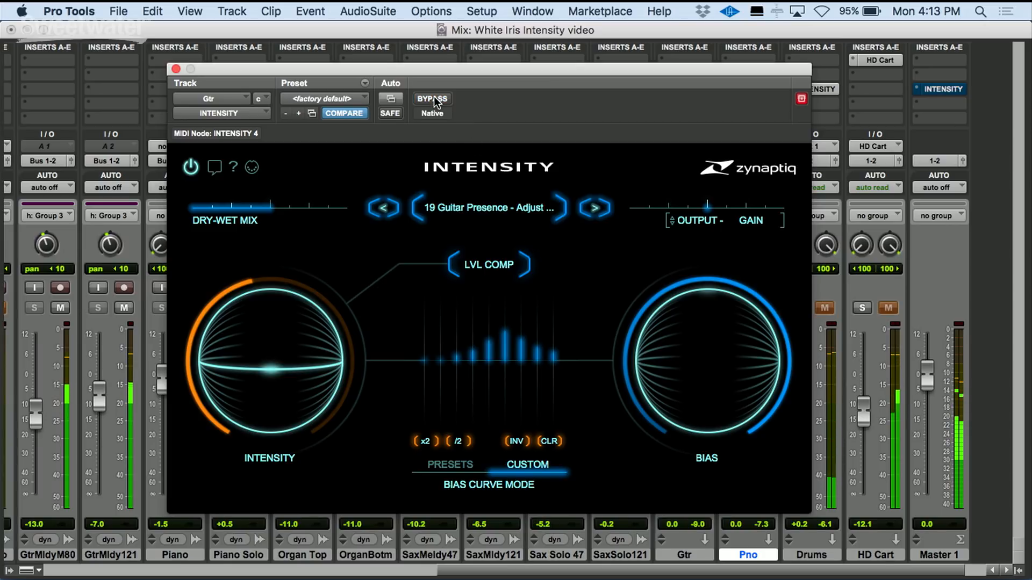
click(529, 213)
mouse_move(645, 209)
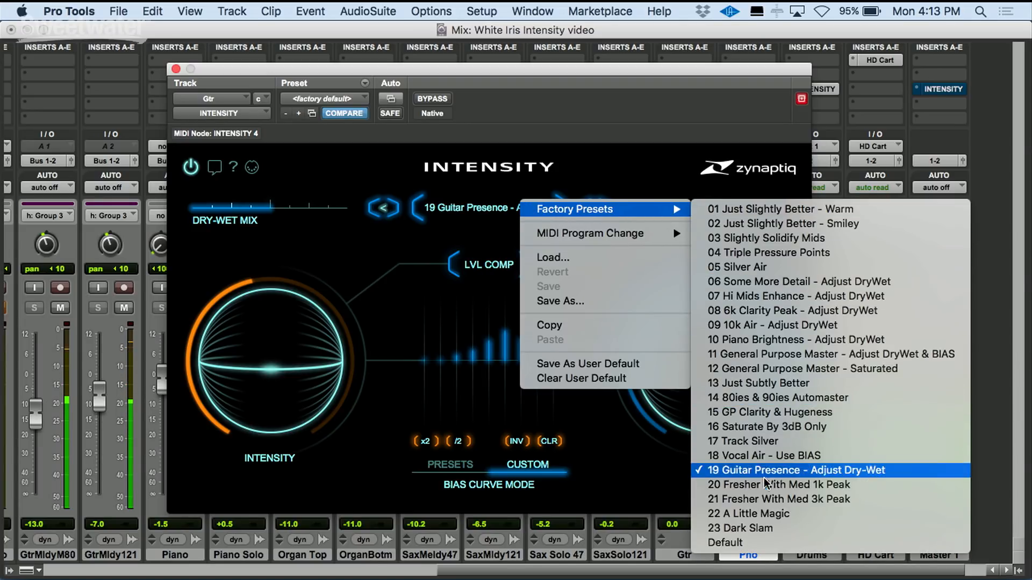
click(767, 499)
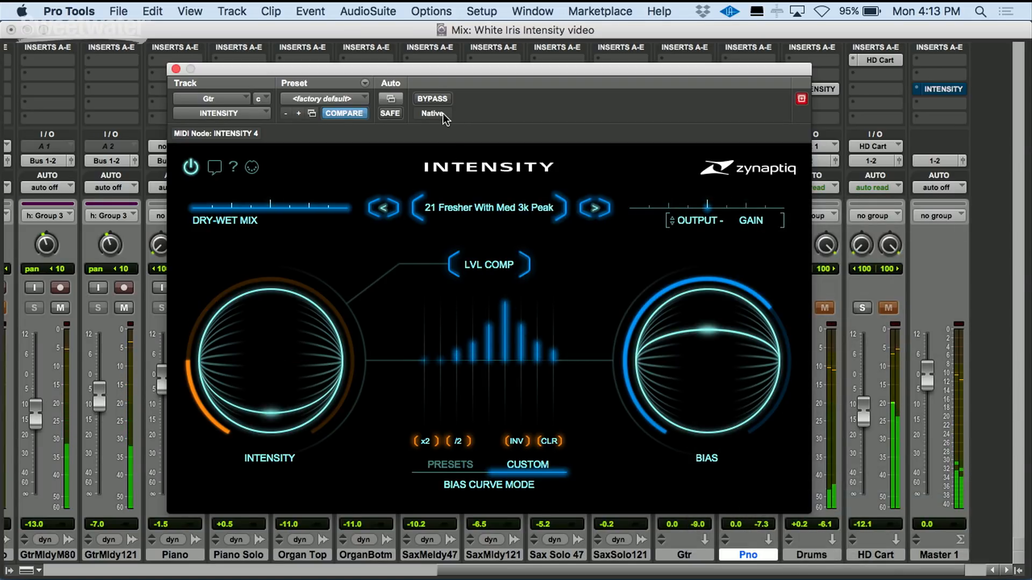
- Toggle bypass on and off repeatedly to audition the Fresher With Med 3k Peak preset on guitar
click(433, 99)
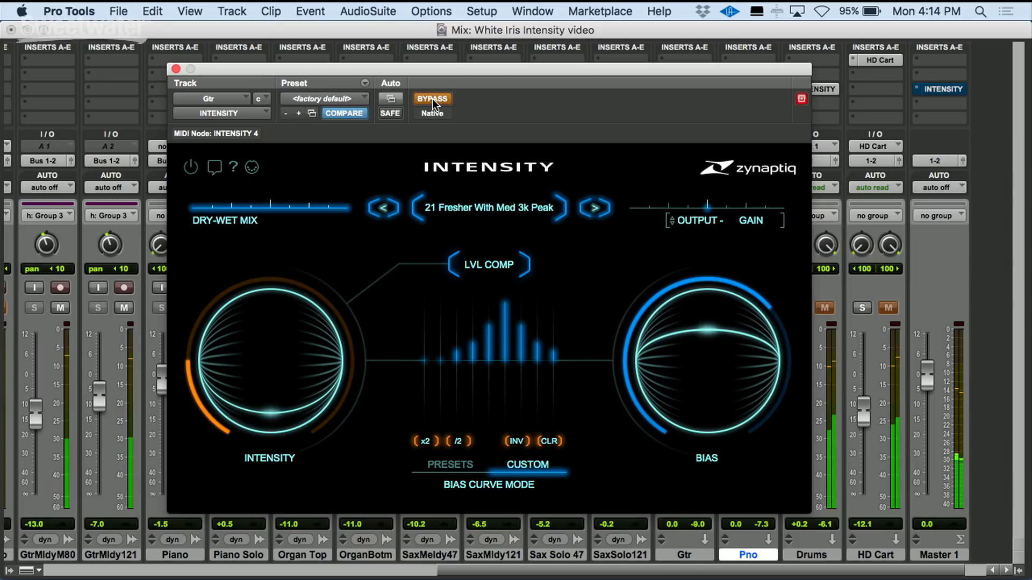
click(433, 100)
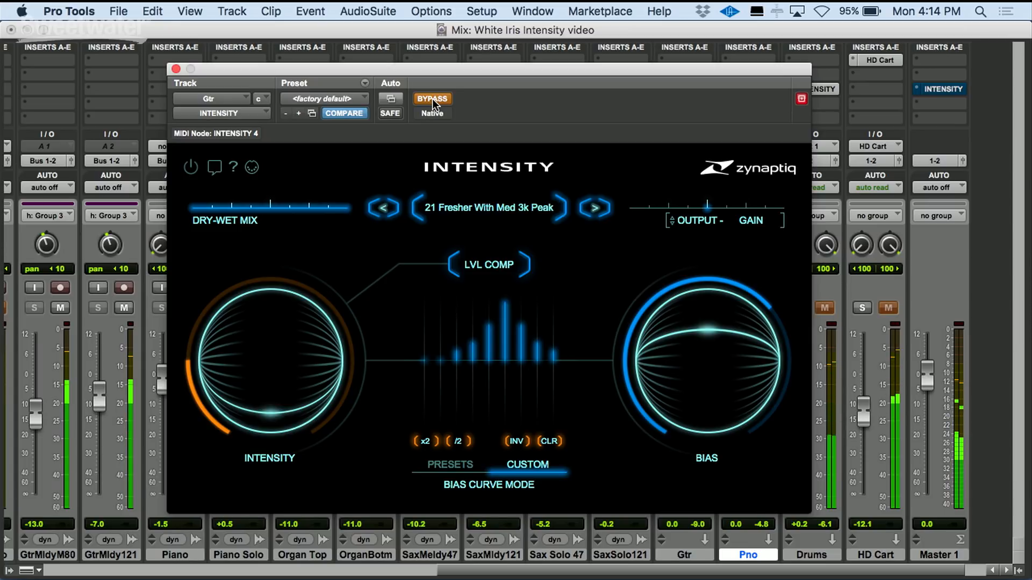
click(433, 99)
click(433, 100)
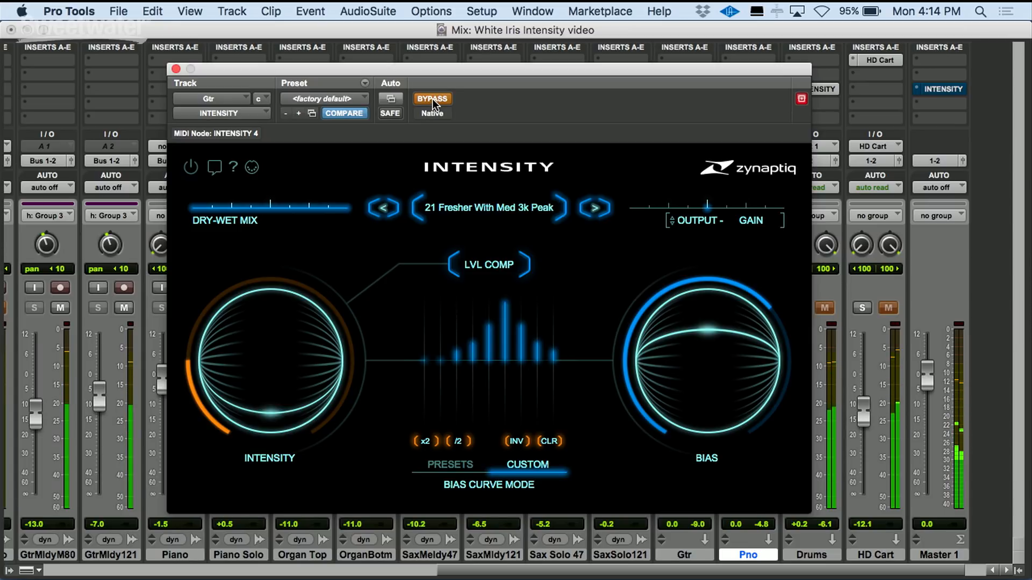